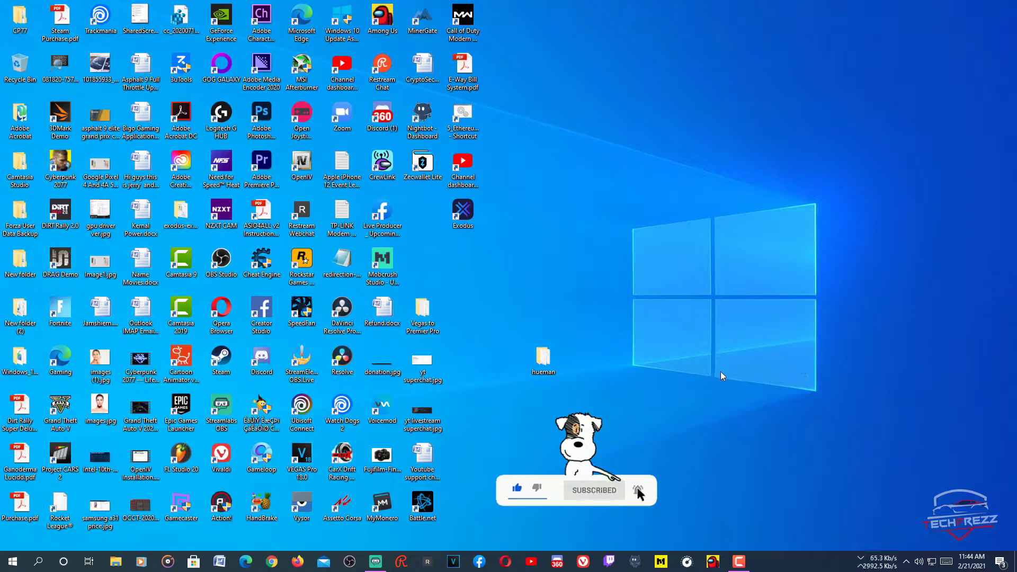
Run exodus-windows-x64-21.2.12.exe from the Downloads folder in File Explorer.
left_click(116, 563)
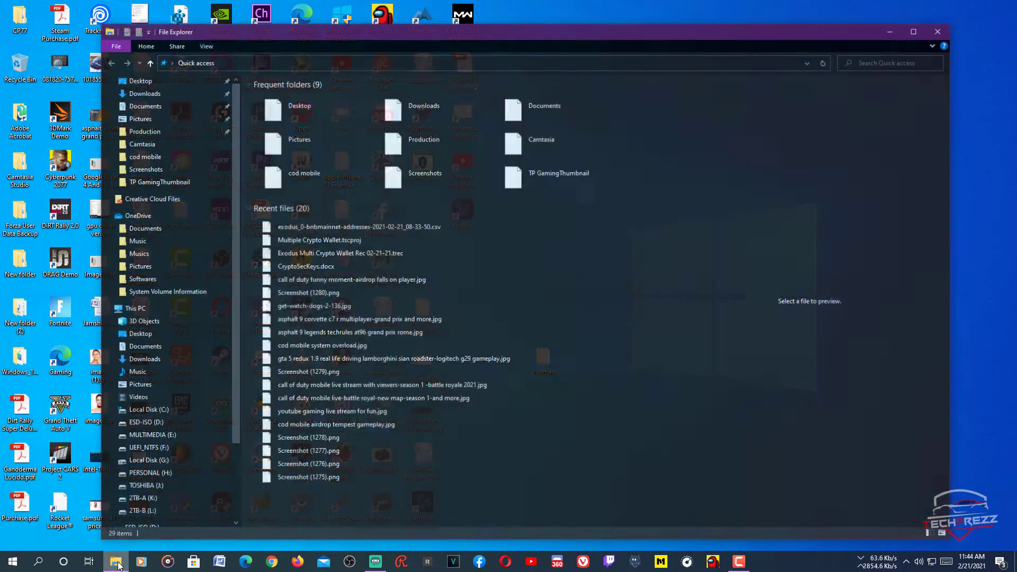
left_click(142, 114)
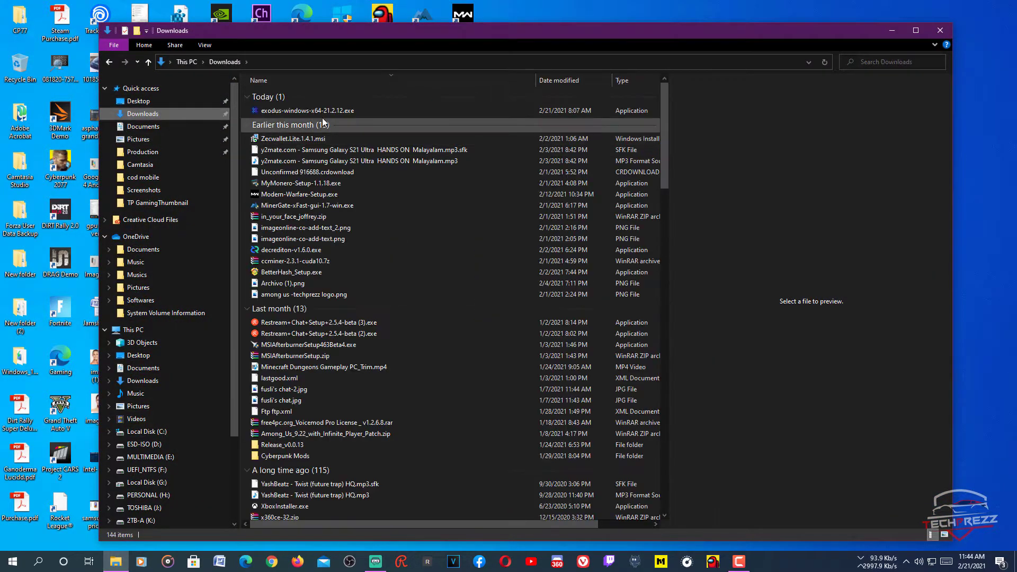
left_click(323, 111)
double_click(324, 111)
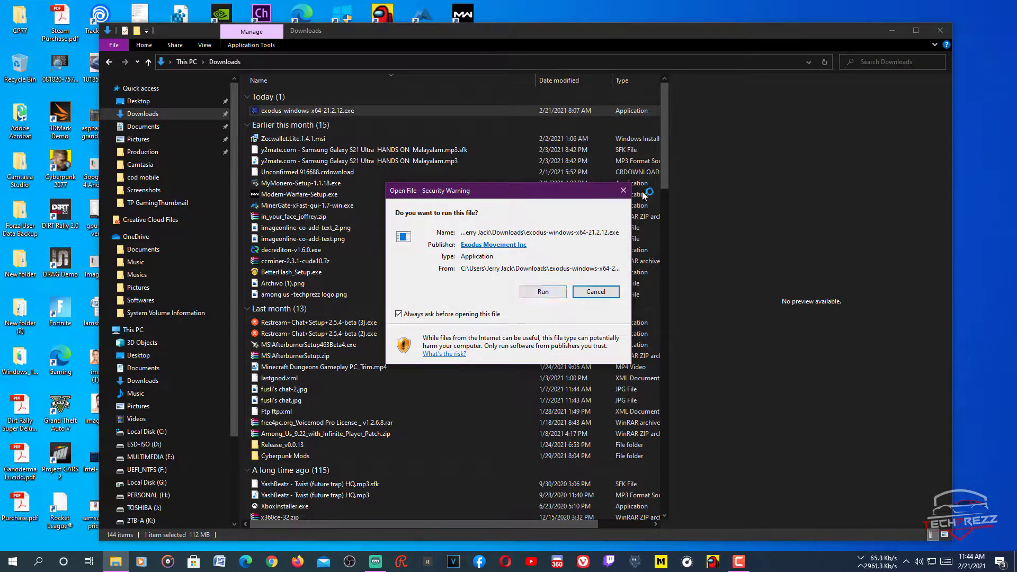
Close the Security Warning, minimize File Explorer and refresh the desktop.
left_click(624, 190)
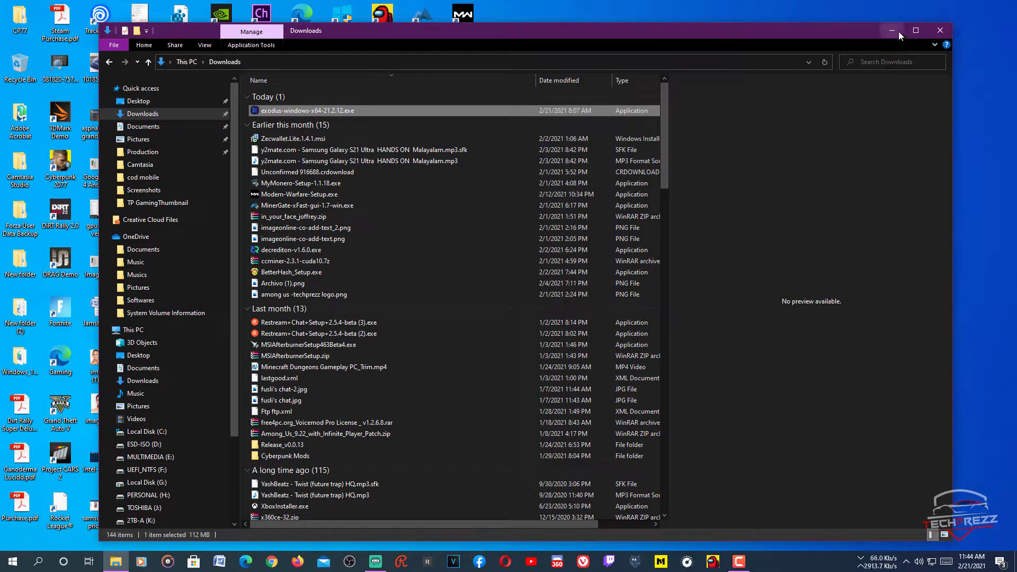
left_click(892, 30)
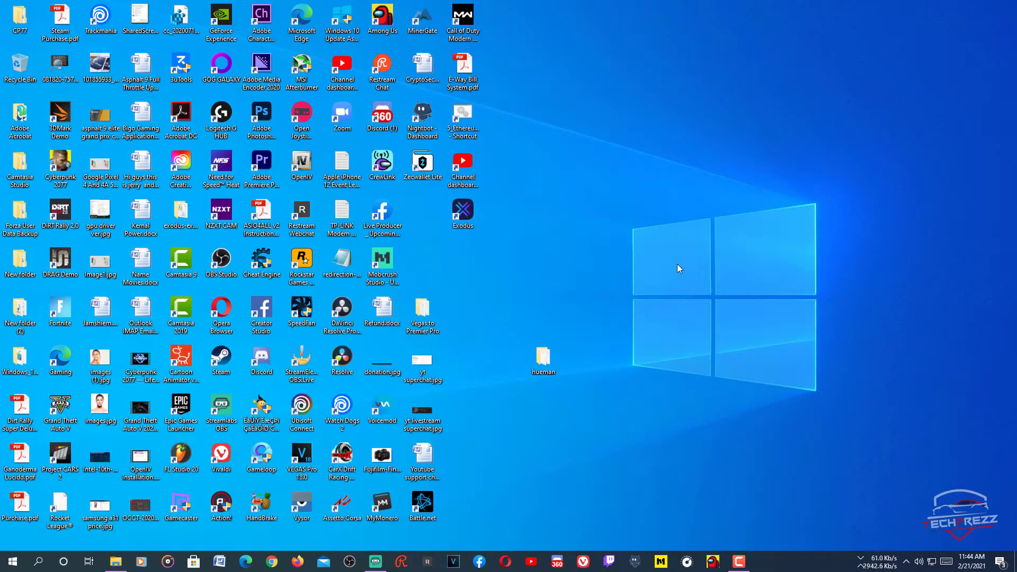
key("F5")
Launch Exodus from its desktop shortcut and drag the window further right.
double_click(459, 205)
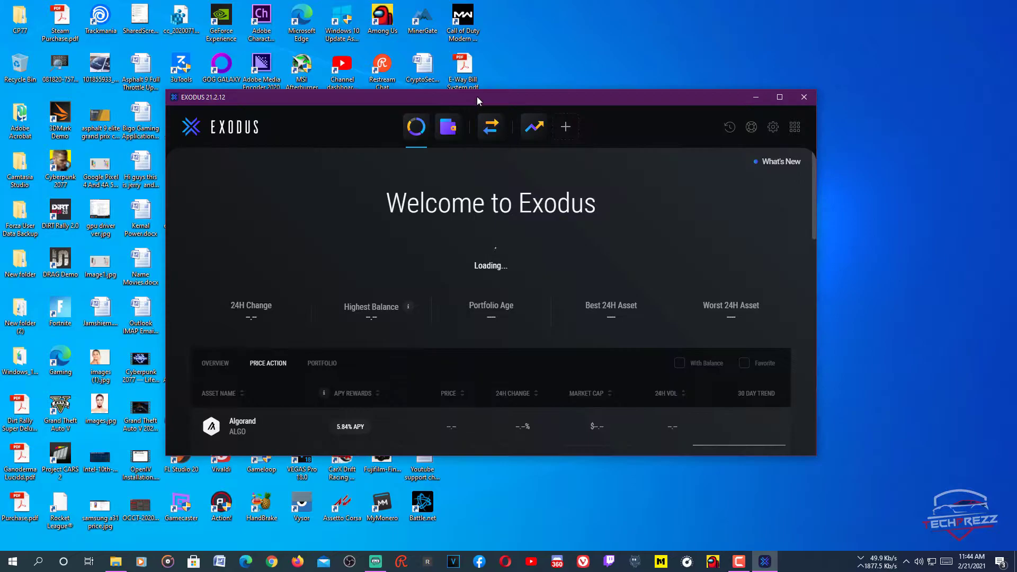
left_click_drag(477, 97, 548, 97)
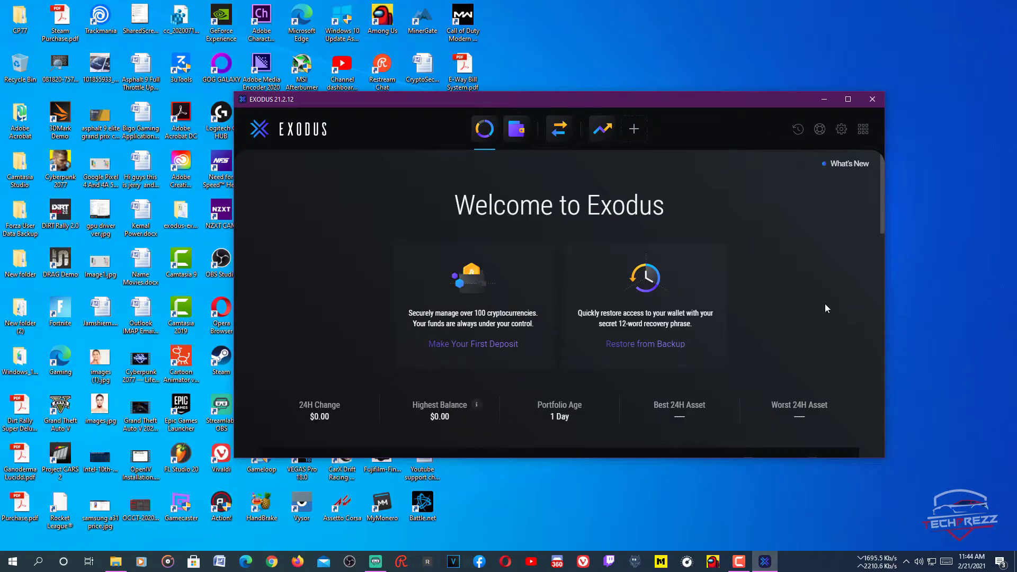
scroll(826, 307, "down", 5)
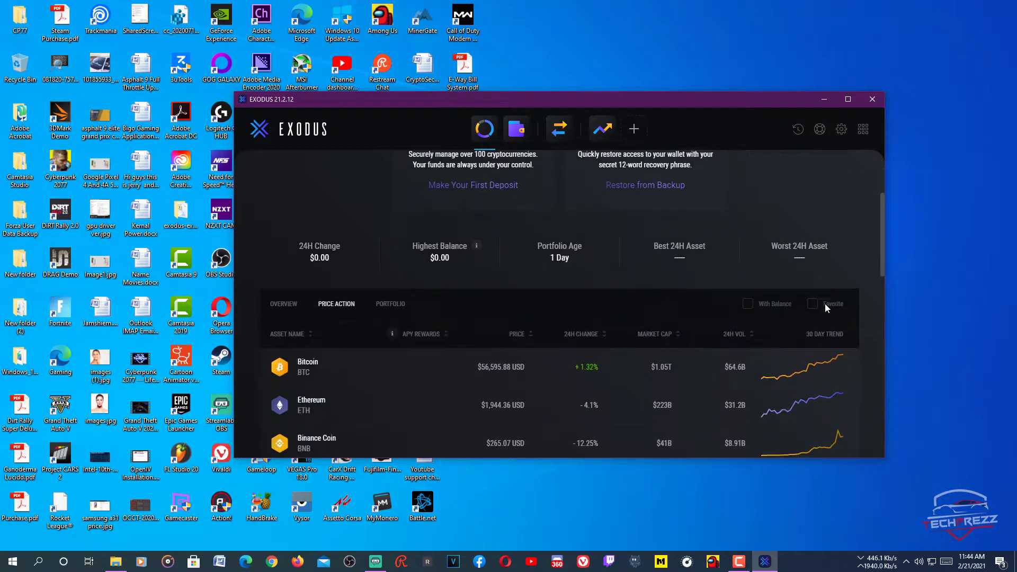
scroll(817, 310, "up", 6)
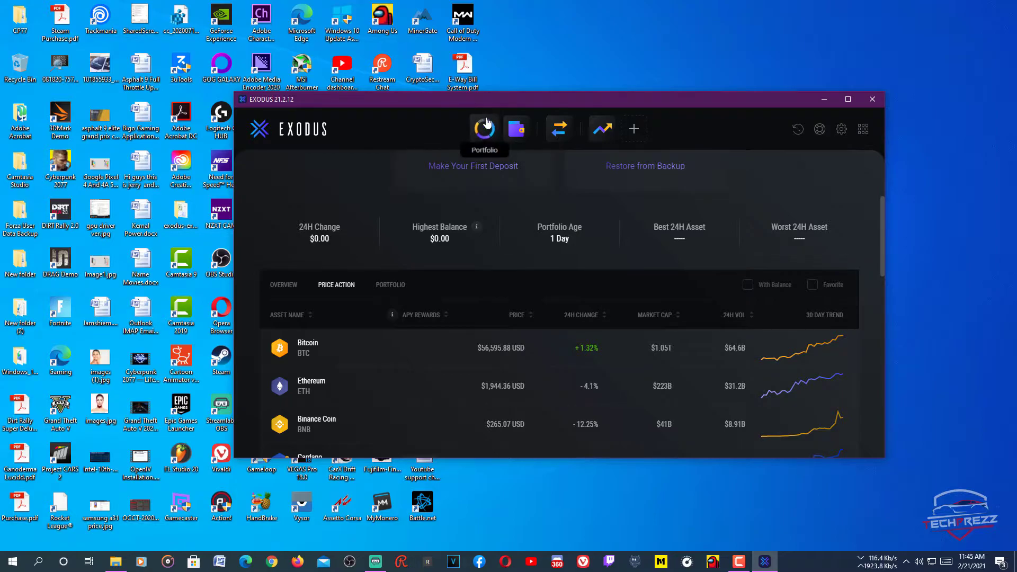
Scroll up and down through the portfolio's Price Action list.
scroll(487, 123, "up", 1)
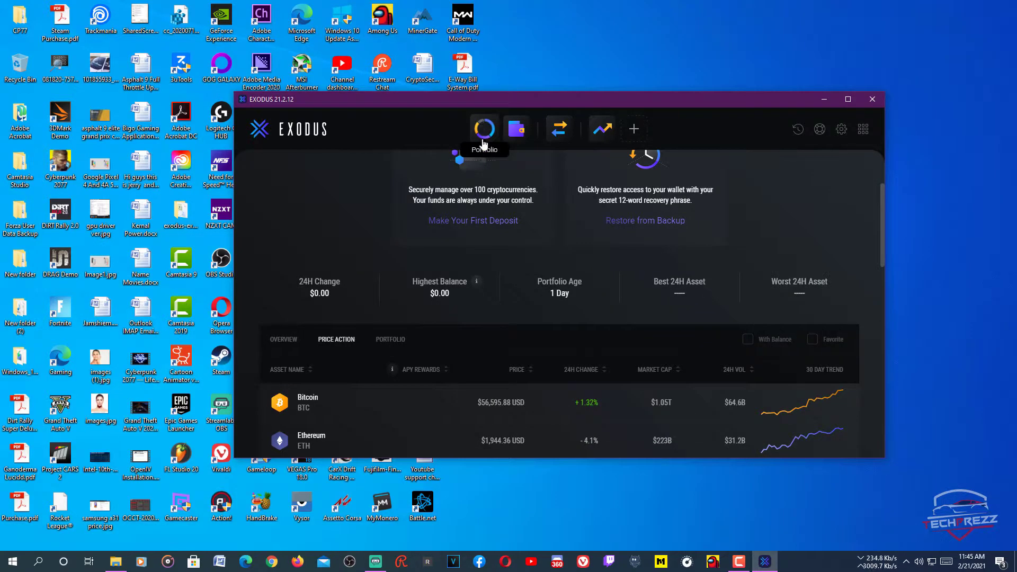
scroll(570, 393, "down", 8)
scroll(580, 357, "up", 2)
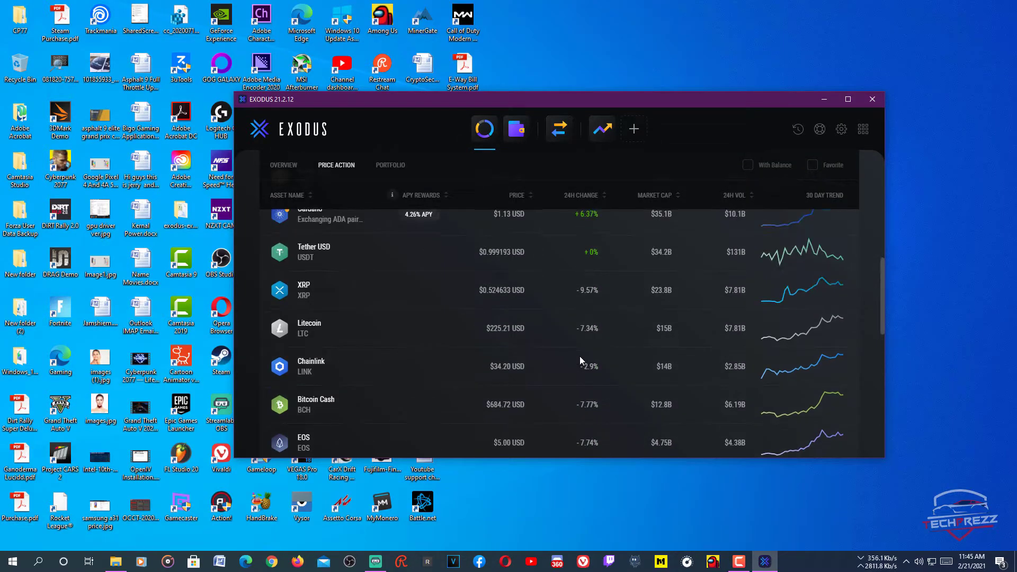
scroll(580, 360, "down", 6)
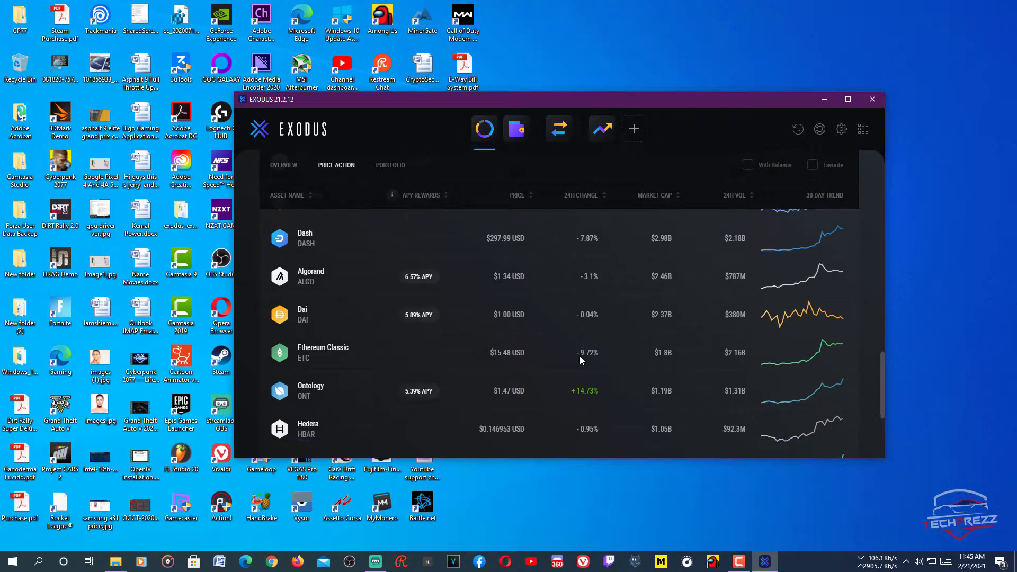
scroll(580, 356, "up", 12)
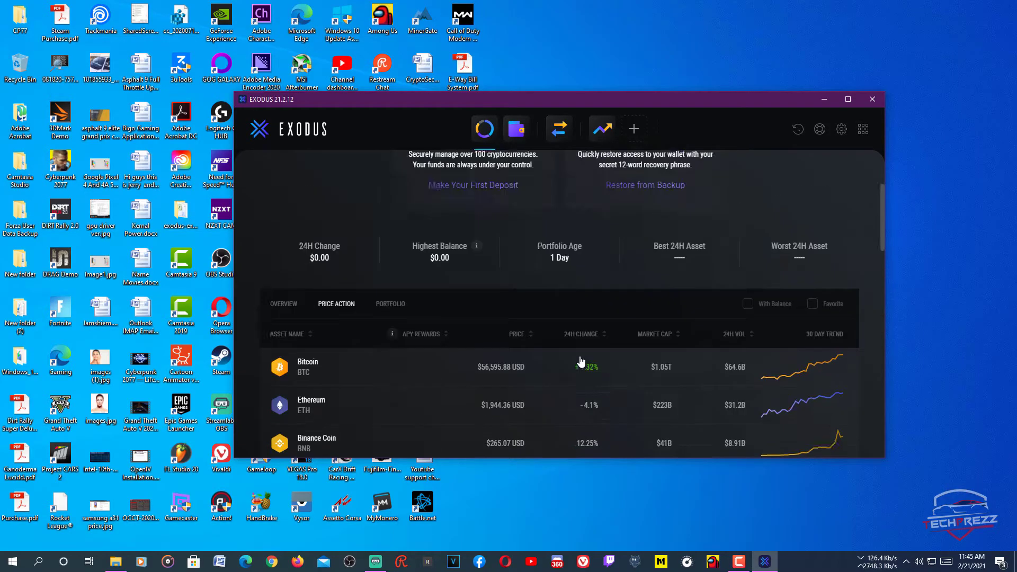
scroll(579, 359, "down", 5)
scroll(577, 358, "up", 5)
scroll(577, 357, "down", 5)
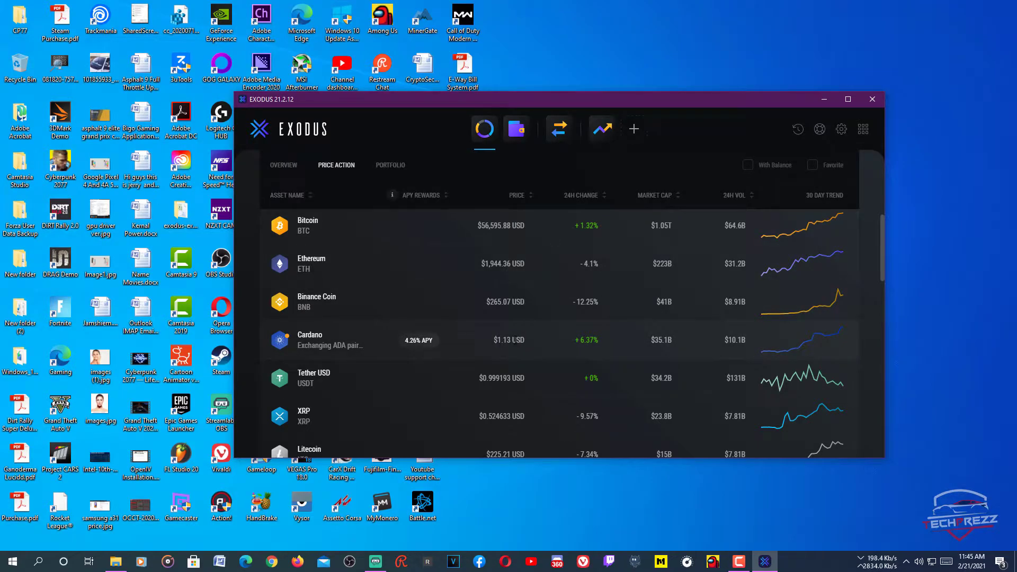
scroll(530, 344, "up", 2)
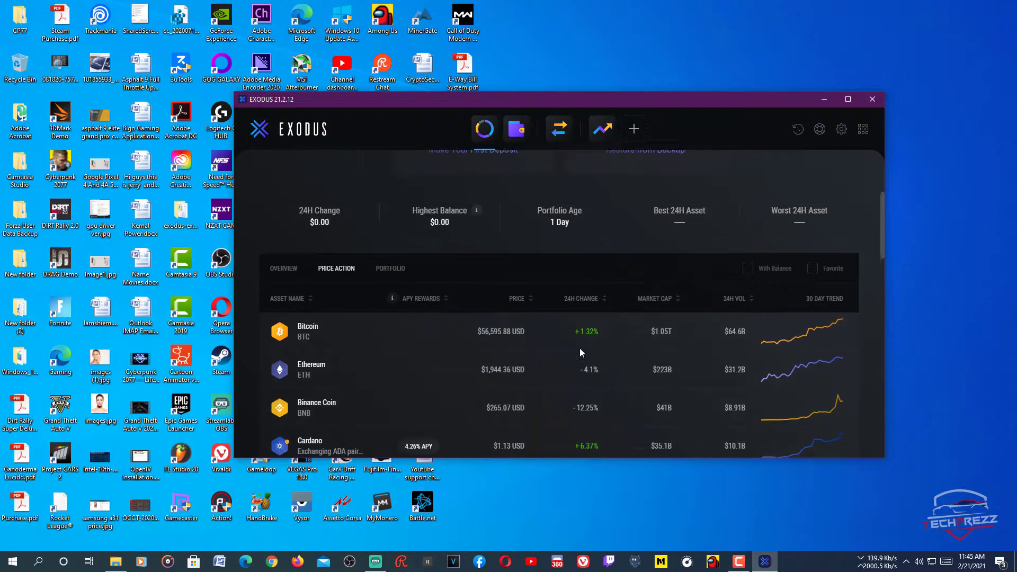
Open the Ethereum asset page, then return to the Portfolio overview.
left_click(559, 368)
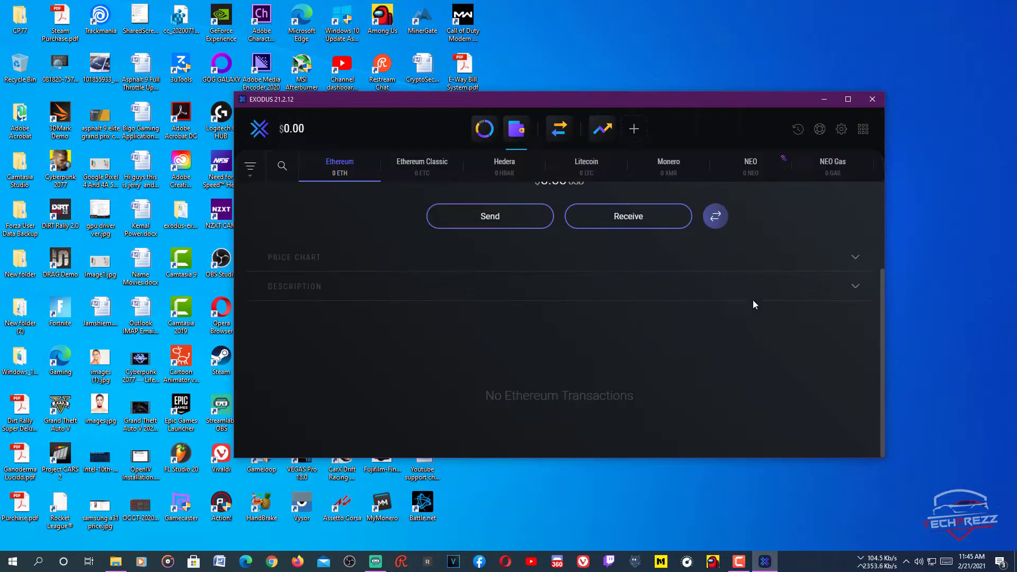
left_click(258, 129)
scroll(710, 352, "down", 4)
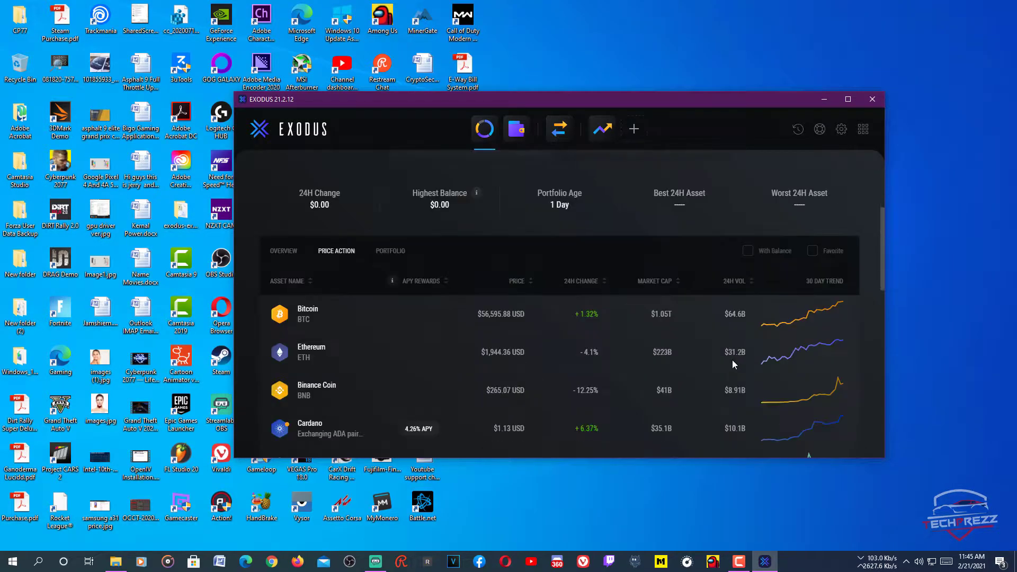
Expand and collapse Ethereum's one-month trend chart, then go to the Wallet page.
left_click(807, 353)
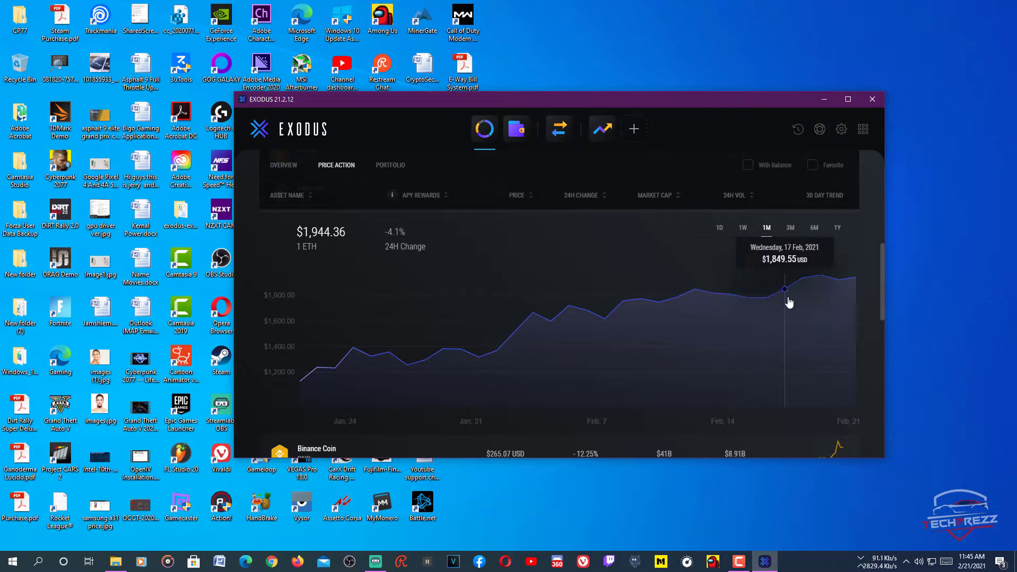
scroll(822, 297, "up", 3)
left_click(830, 347)
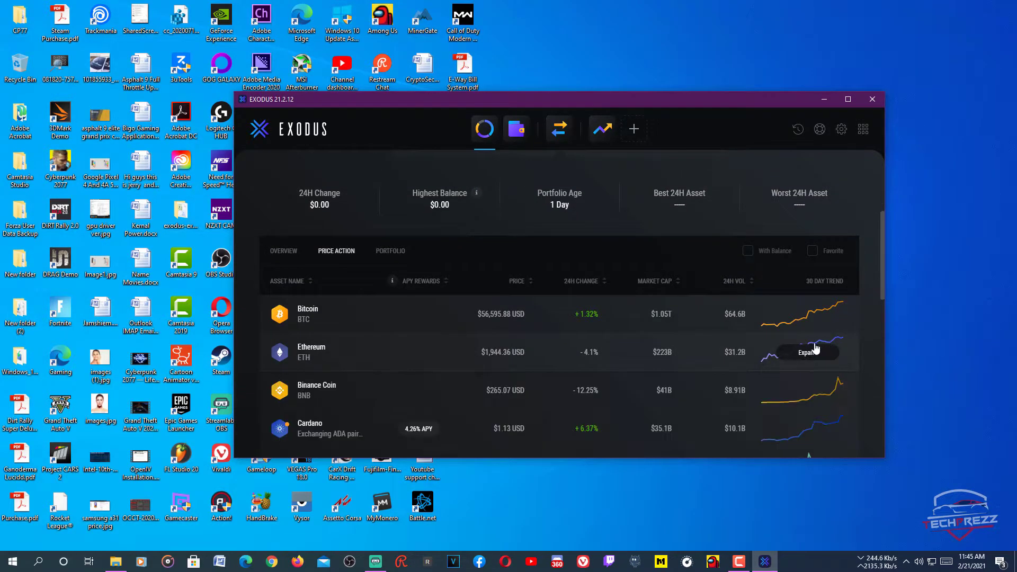
scroll(609, 286, "up", 4)
left_click(517, 129)
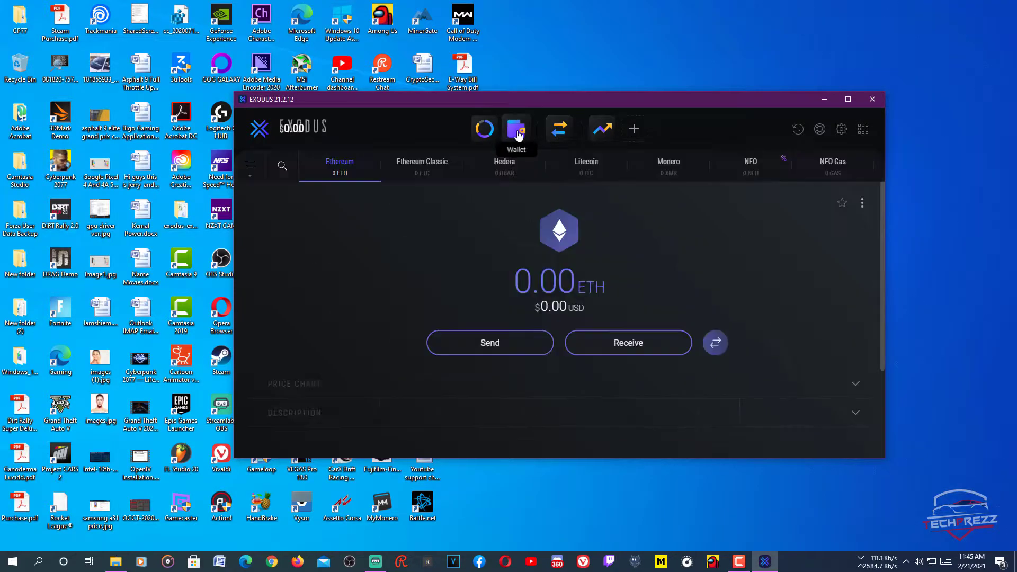
Browse the Ethereum Classic, Hedera, Litecoin, Monero and NEO wallets, ending at Ethereum Classic.
left_click(414, 174)
left_click(508, 170)
left_click(589, 172)
left_click(669, 175)
left_click(744, 170)
left_click(610, 167)
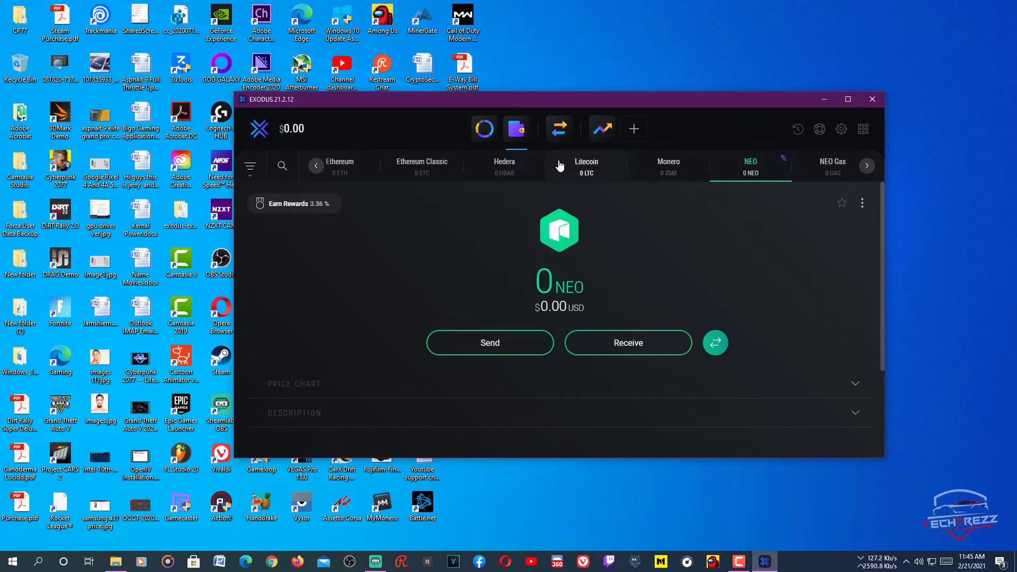
left_click(484, 176)
left_click(416, 173)
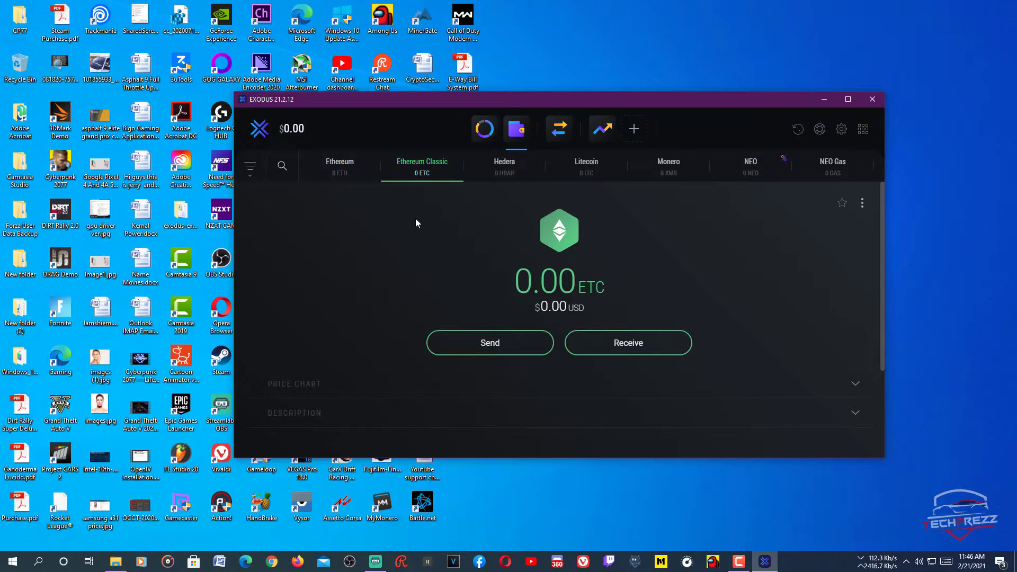
left_click(554, 131)
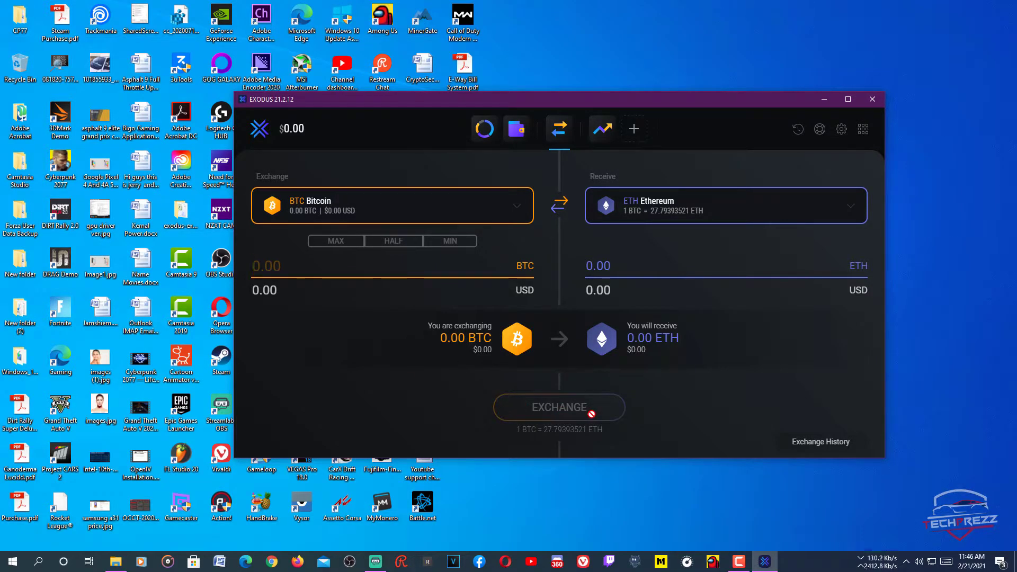
Open the Exodus Shares page with its $25.00 estimated offering price.
left_click(601, 130)
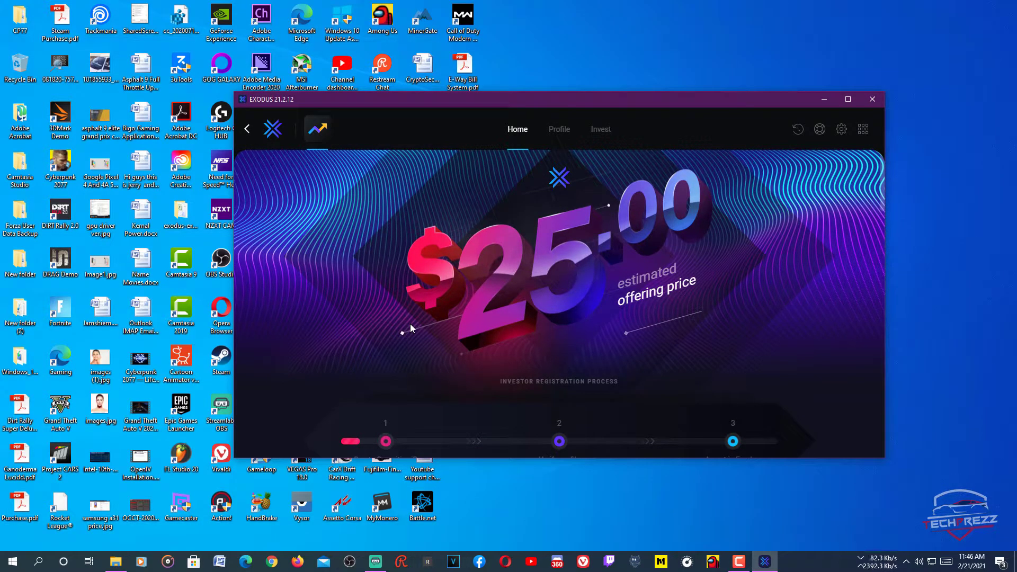
Scroll through the Exodus Shares investor page.
scroll(413, 319, "down", 10)
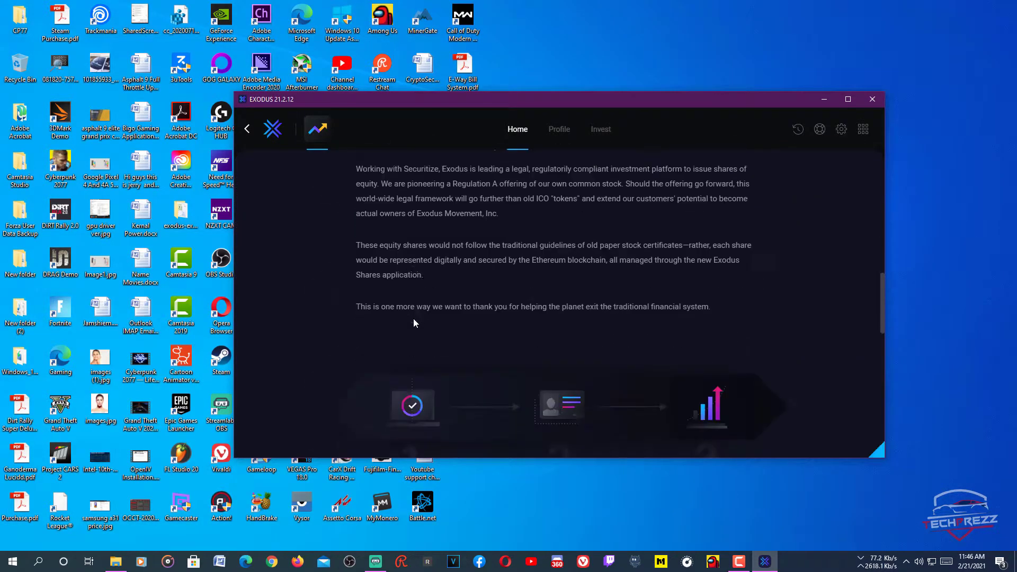
scroll(414, 320, "down", 3)
scroll(413, 321, "down", 2)
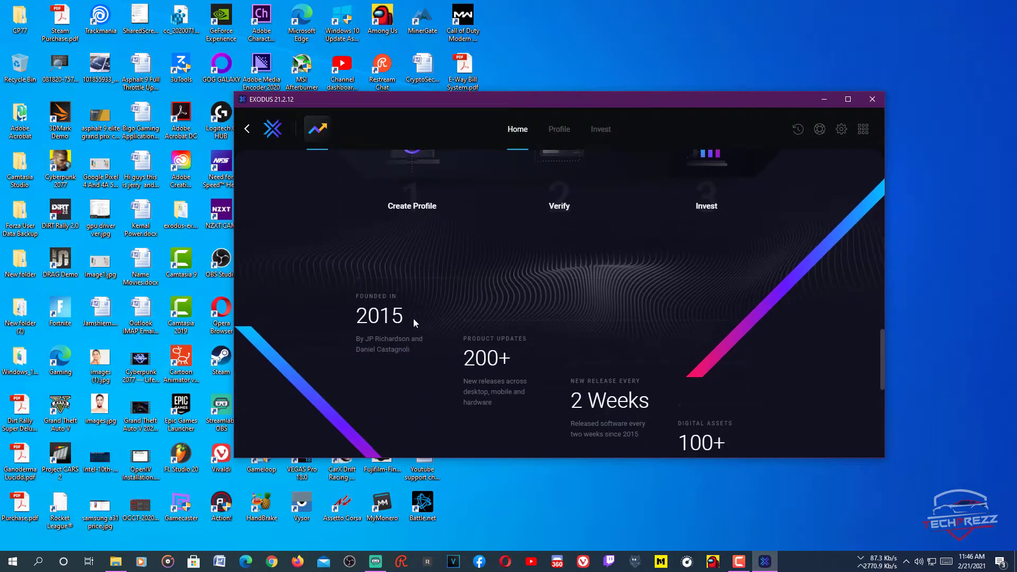
scroll(414, 319, "down", 3)
scroll(413, 319, "up", 8)
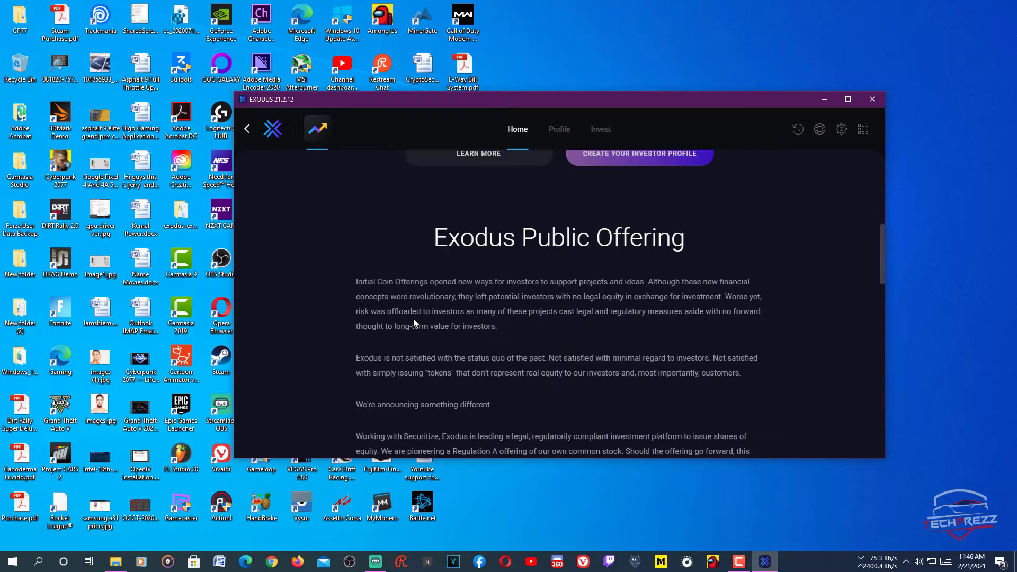
scroll(414, 319, "up", 5)
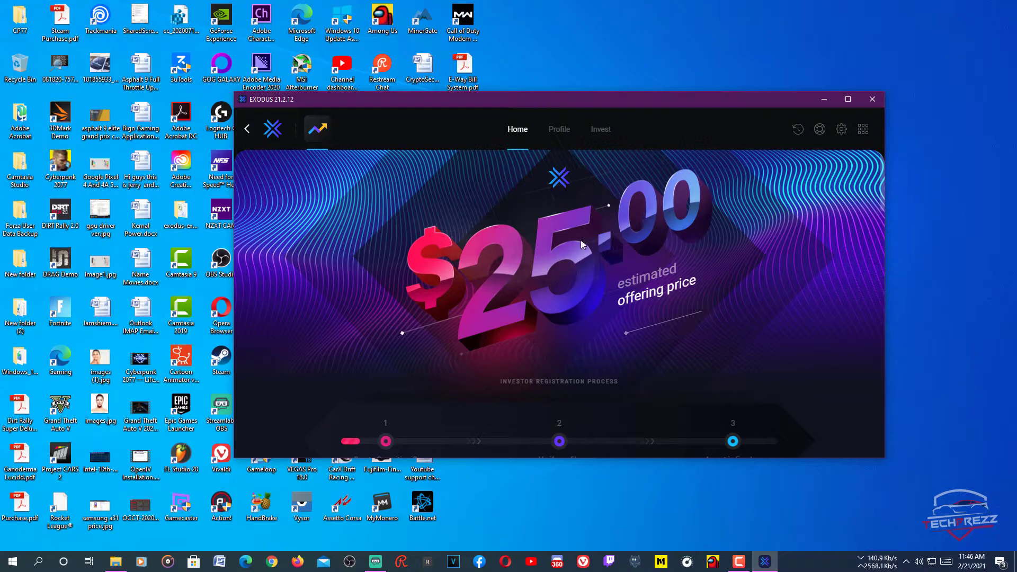
Visit the Profile and Invest sections, then return to the Welcome to Exodus home.
left_click(559, 130)
left_click(600, 131)
key("alt+Left")
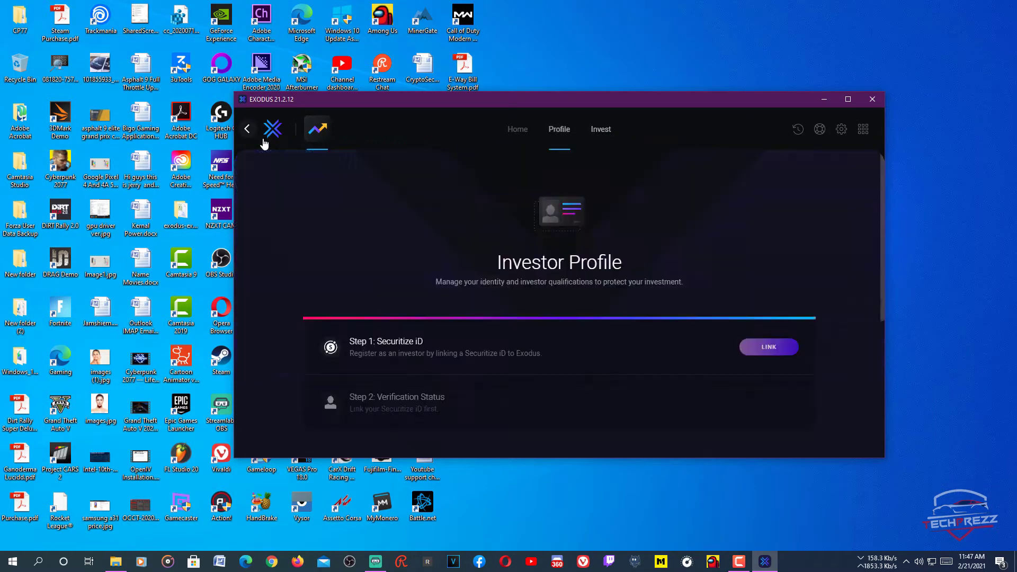
left_click(271, 136)
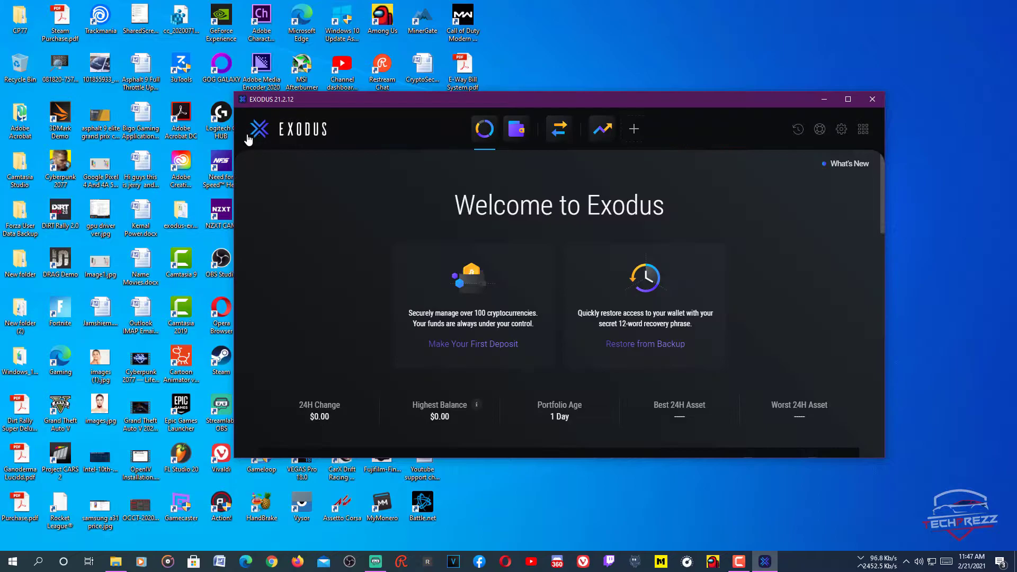
View the Litecoin, Hedera and Ethereum wallets, then show and close Ethereum's receive address and QR code.
left_click(518, 137)
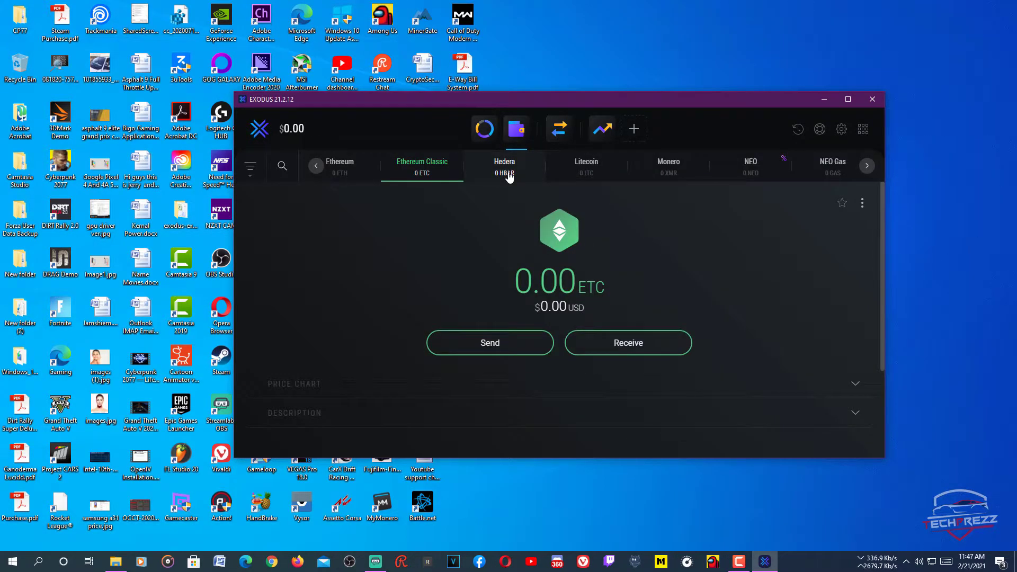
left_click(583, 170)
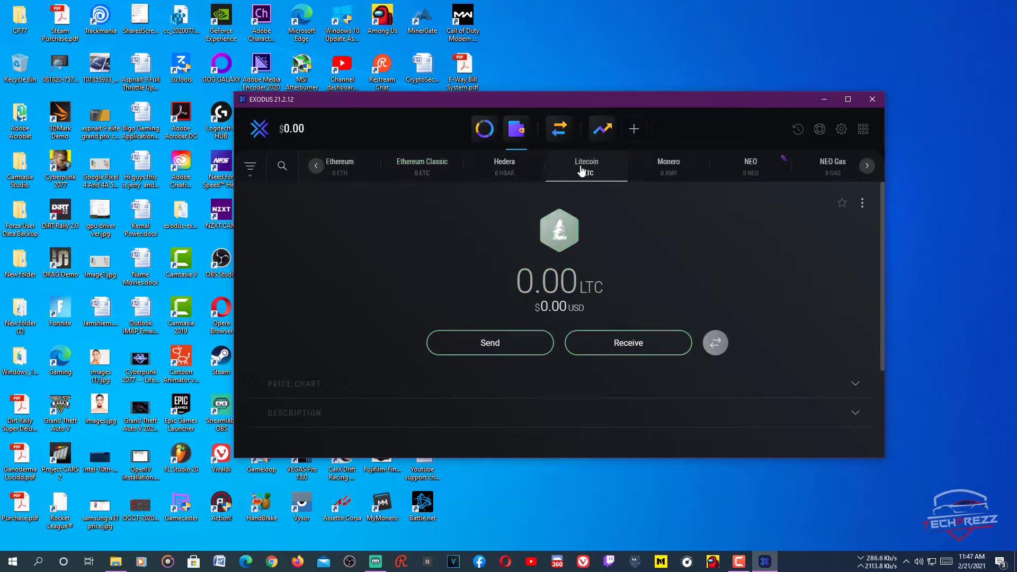
left_click(513, 166)
left_click(347, 166)
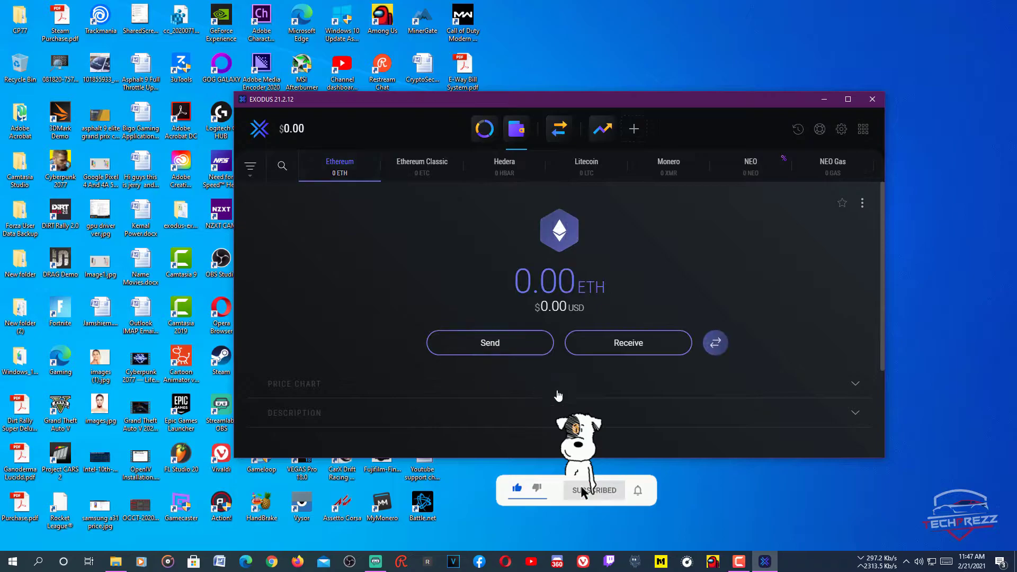
left_click(629, 342)
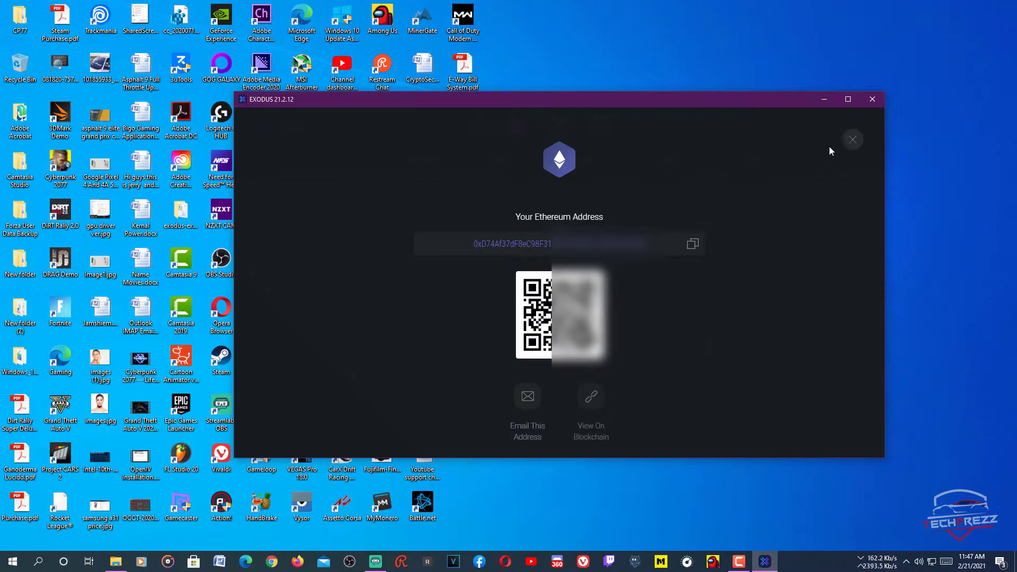
left_click(853, 139)
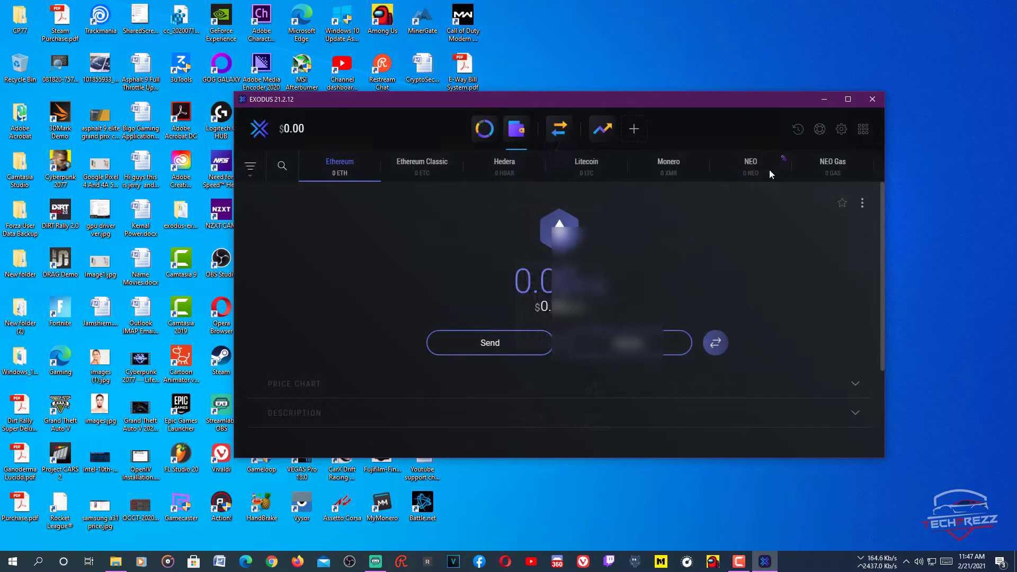
In Settings' Backup tab, enter a backup password and paste it again to confirm.
left_click(842, 129)
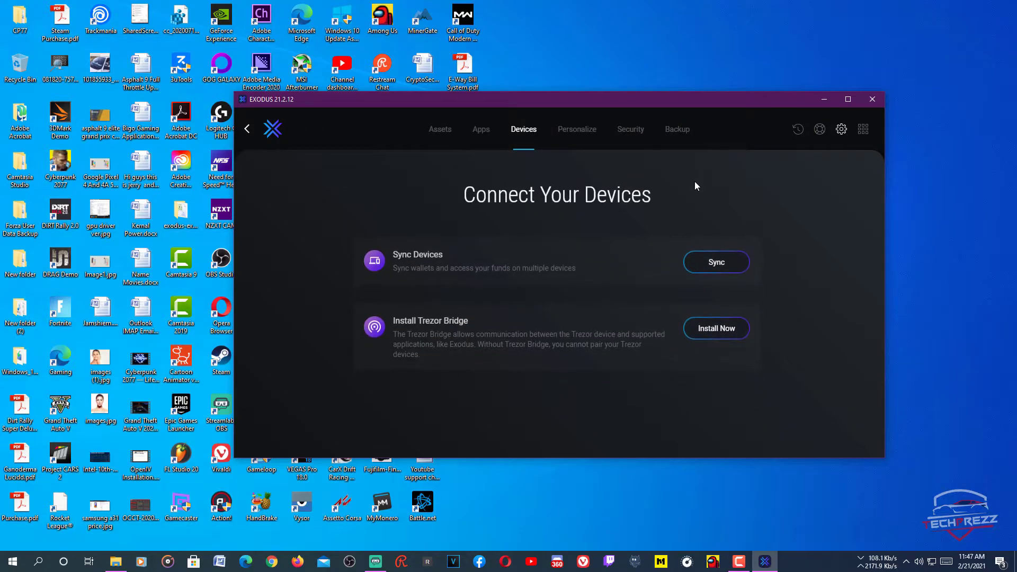
left_click(678, 127)
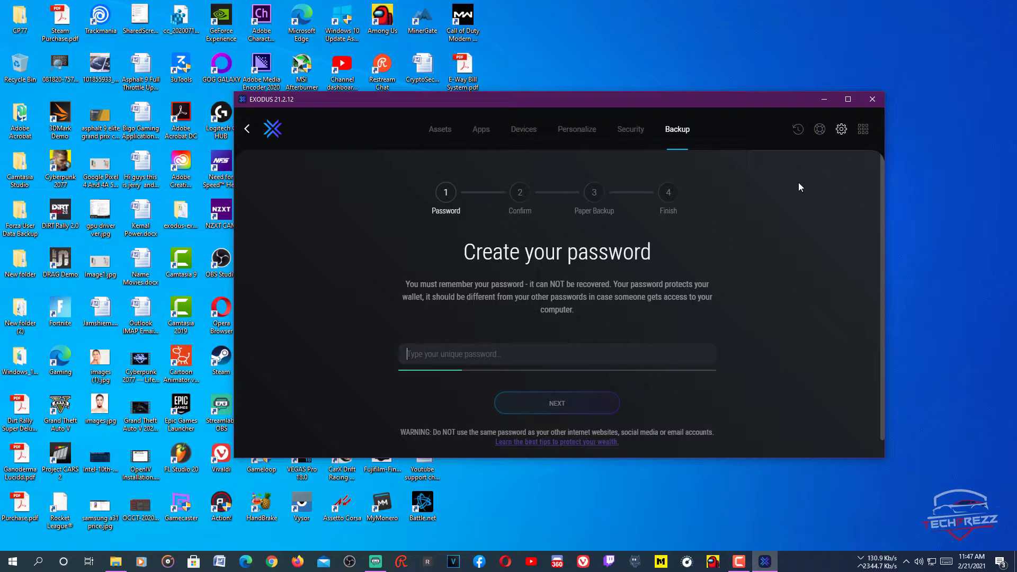
type("****************")
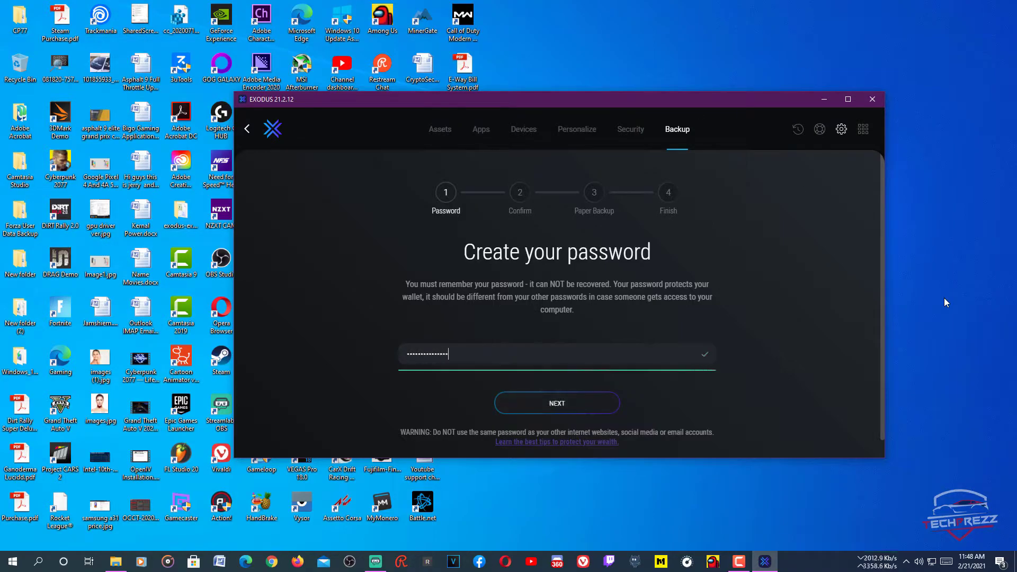
scroll(817, 384, "down", 1)
left_click(558, 392)
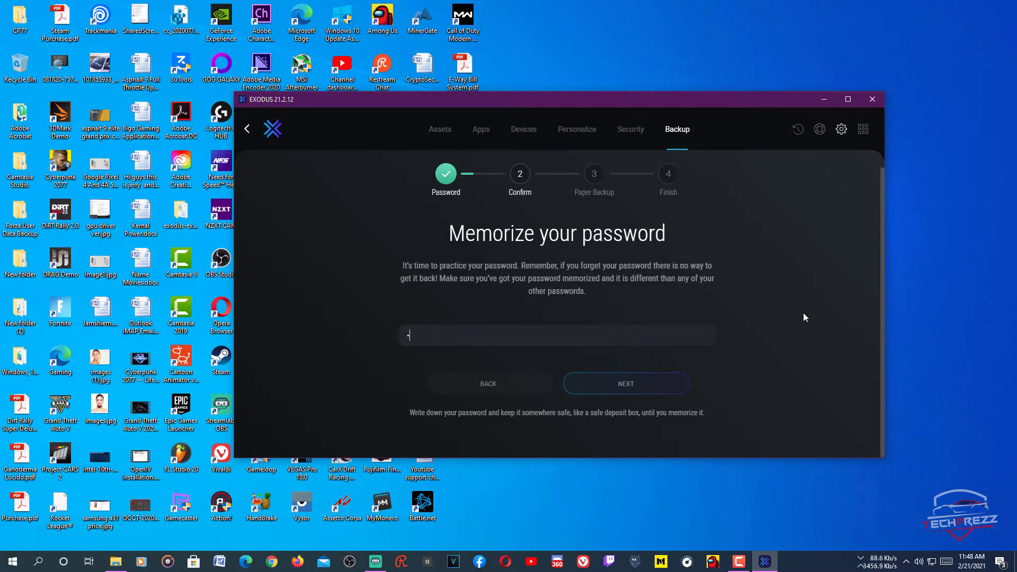
key("ctrl+v")
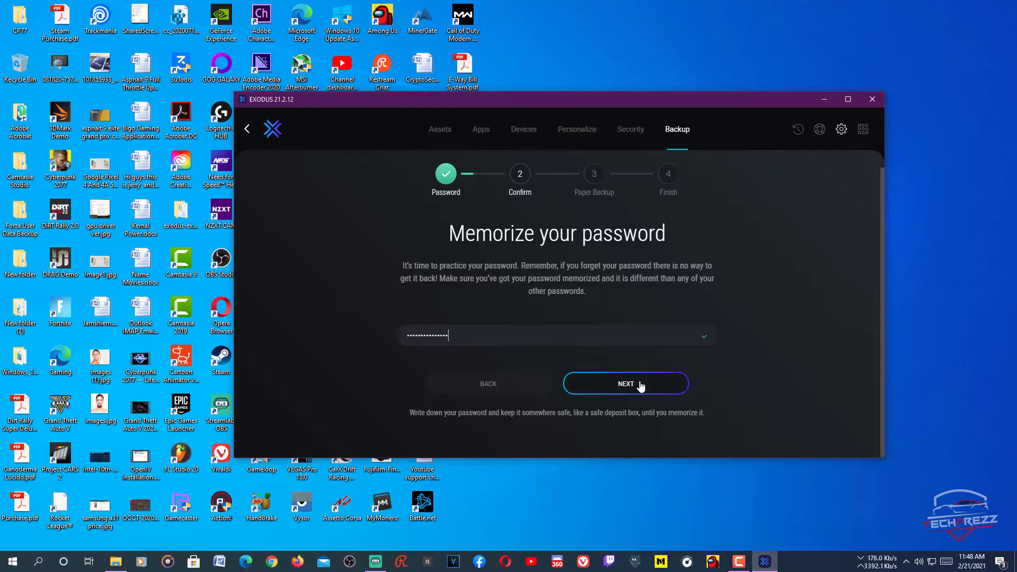
Confirm the password to reach the Write Down Your 12-Word Phrase page with twelve hidden words.
left_click(646, 385)
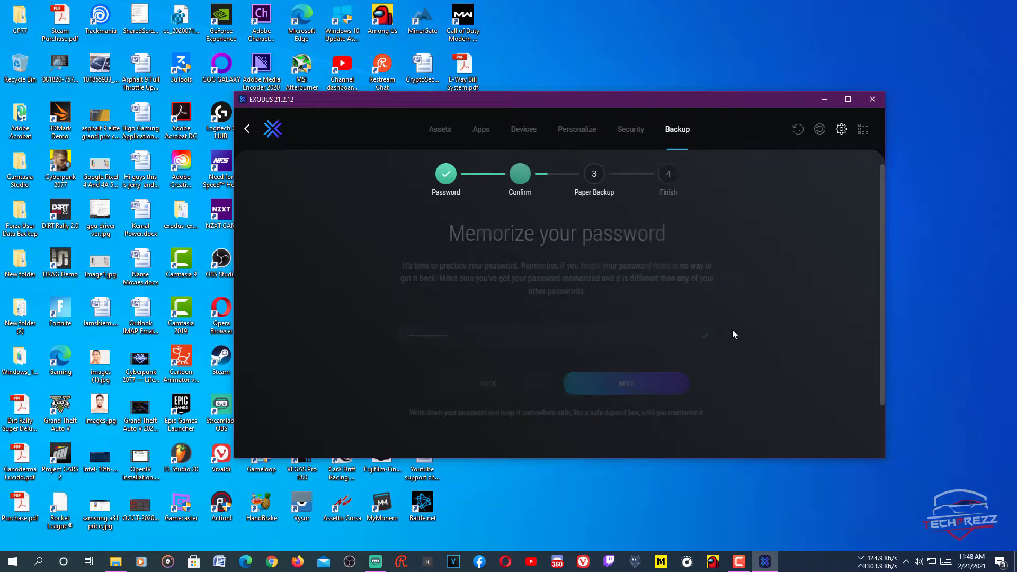
scroll(755, 318, "down", 3)
scroll(756, 318, "up", 3)
scroll(755, 318, "down", 3)
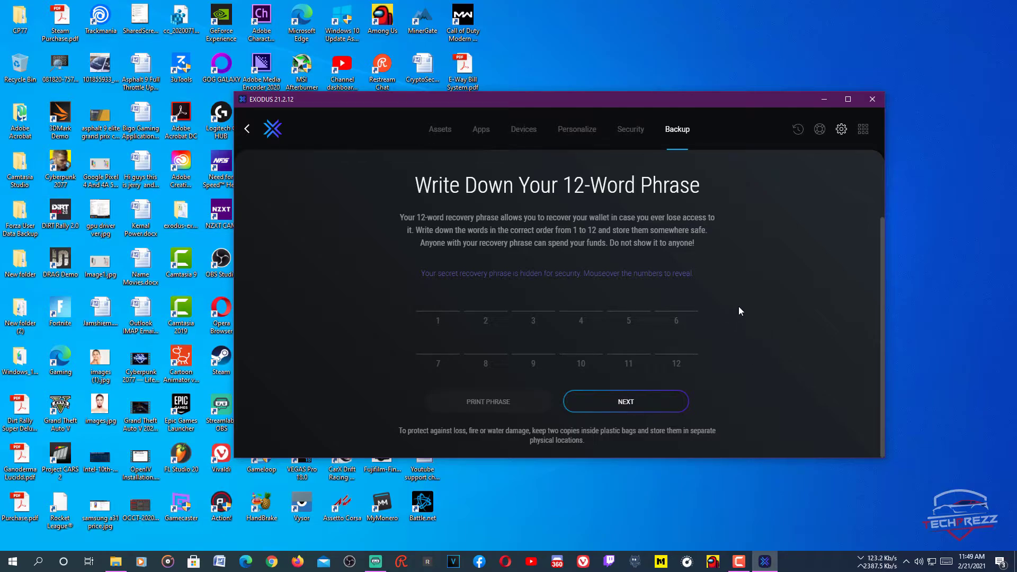
mouse_move(696, 317)
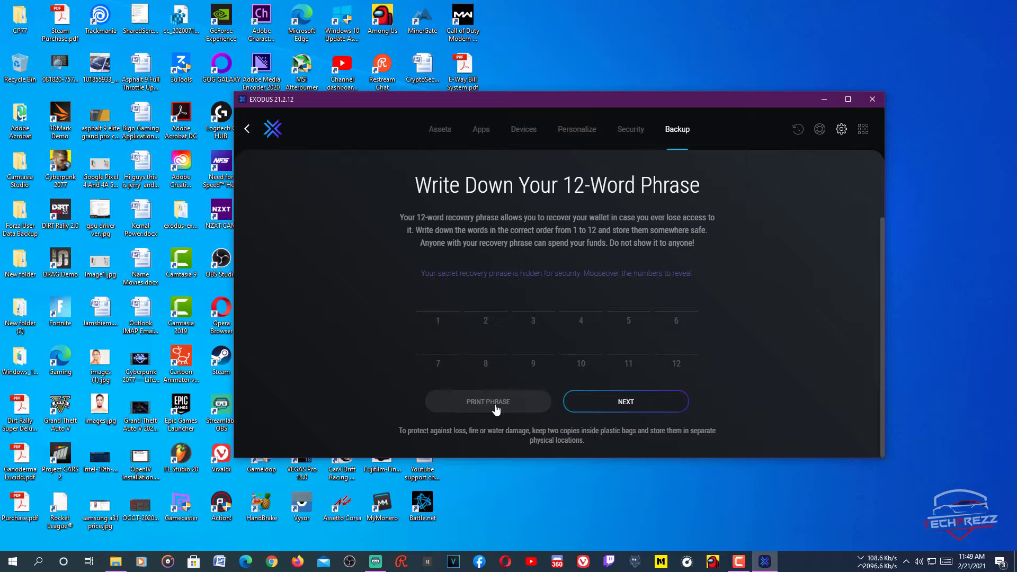
Print the 12-word recovery phrase to the Adobe PDF printer.
left_click(496, 410)
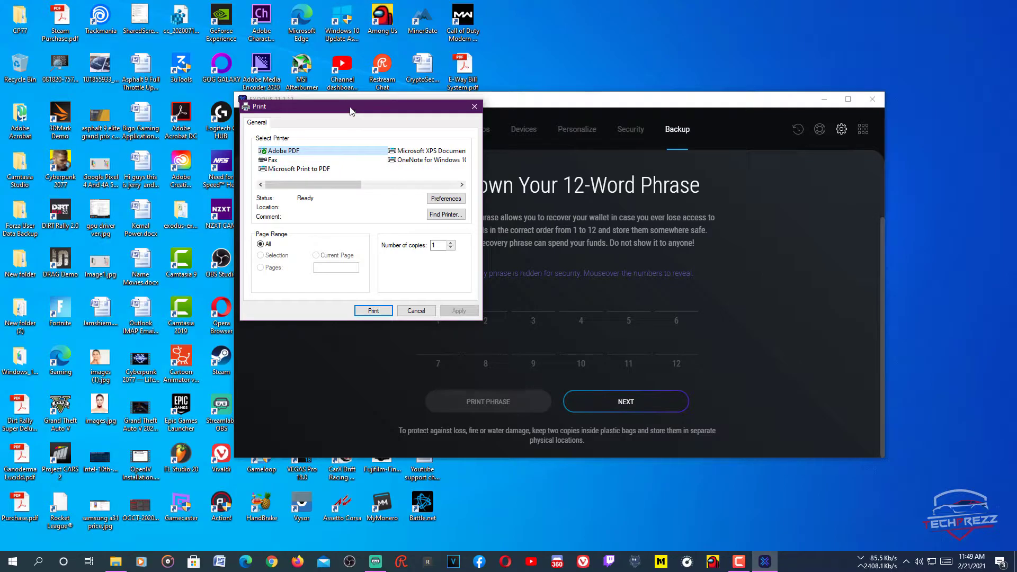
left_click_drag(349, 110, 382, 140)
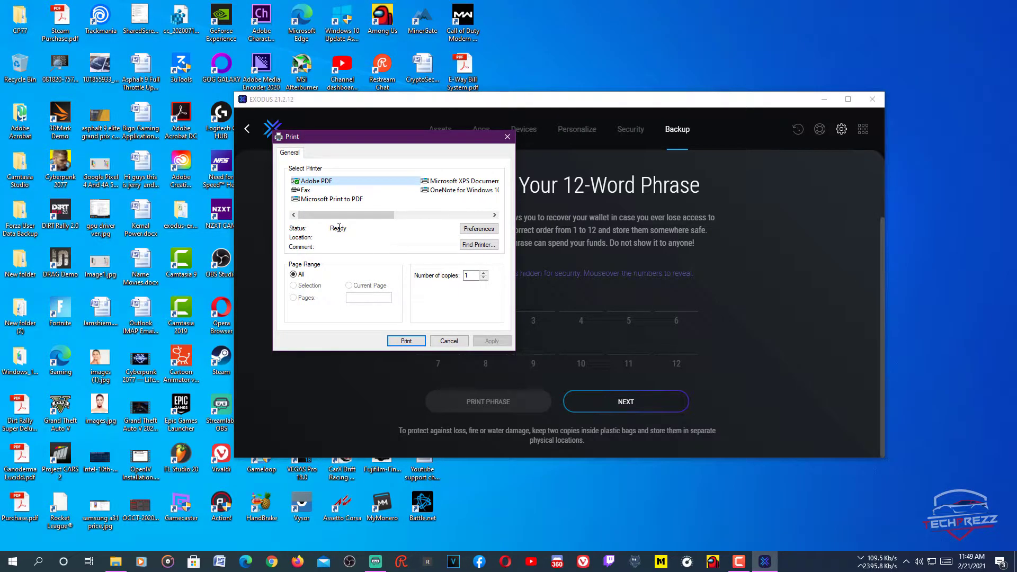
left_click(406, 342)
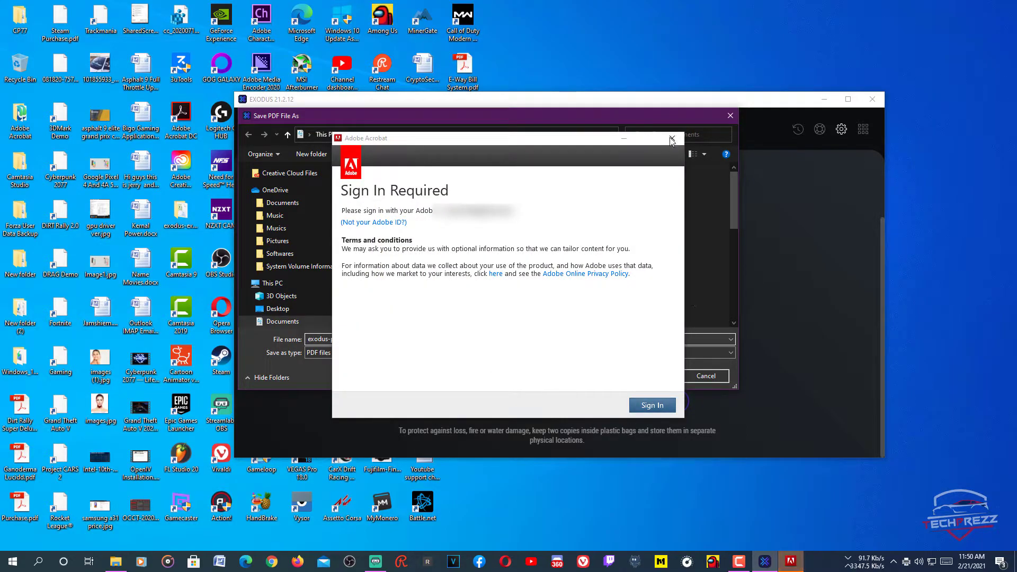
Dismiss the Acrobat sign-in prompt and save the PDF as exodus-prod.pdf on the Desktop.
left_click(672, 139)
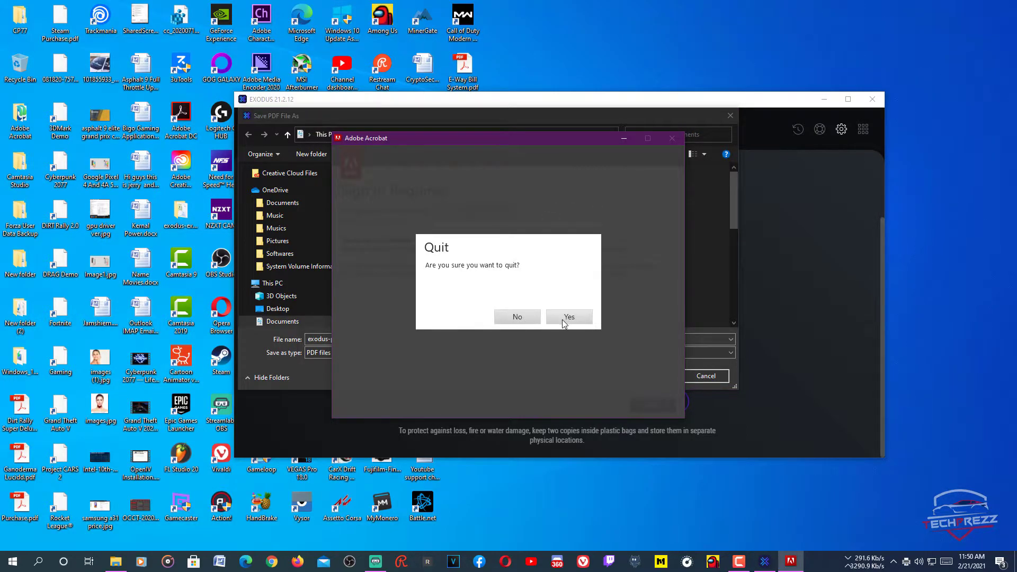
left_click(565, 319)
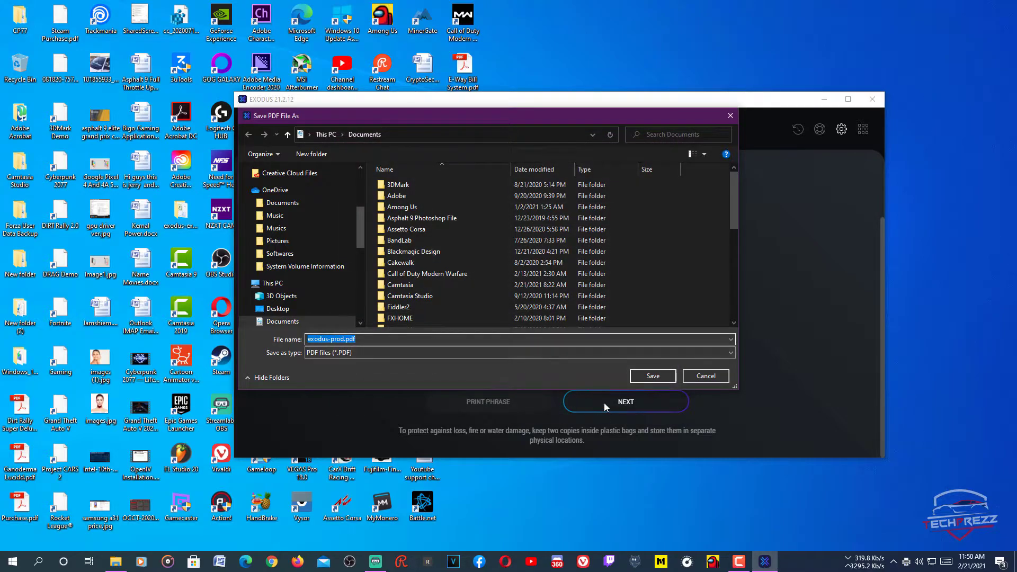
scroll(300, 225, "up", 3)
scroll(318, 227, "up", 2)
left_click(281, 190)
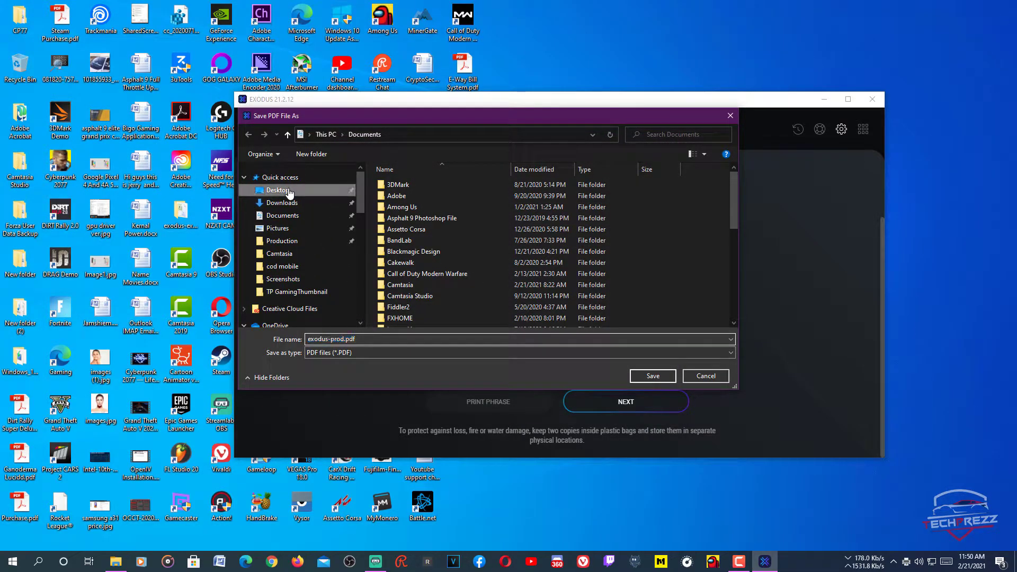
left_click(650, 378)
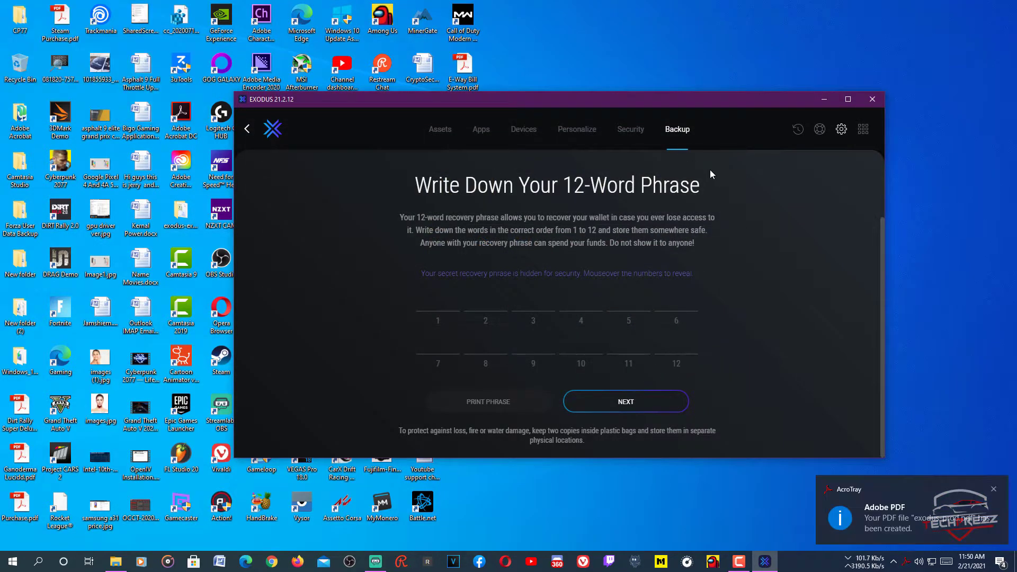
left_click(687, 79)
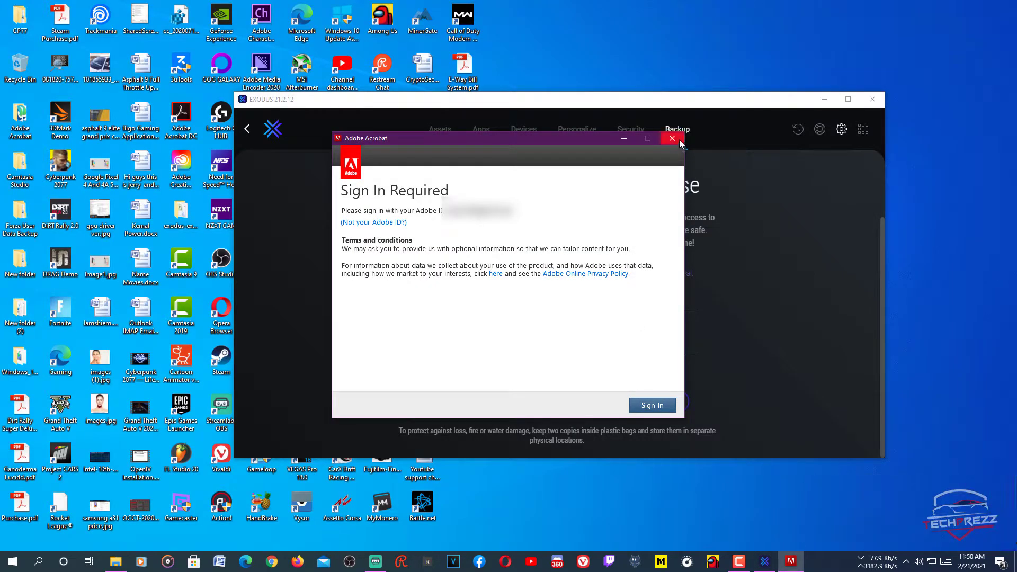
left_click(679, 139)
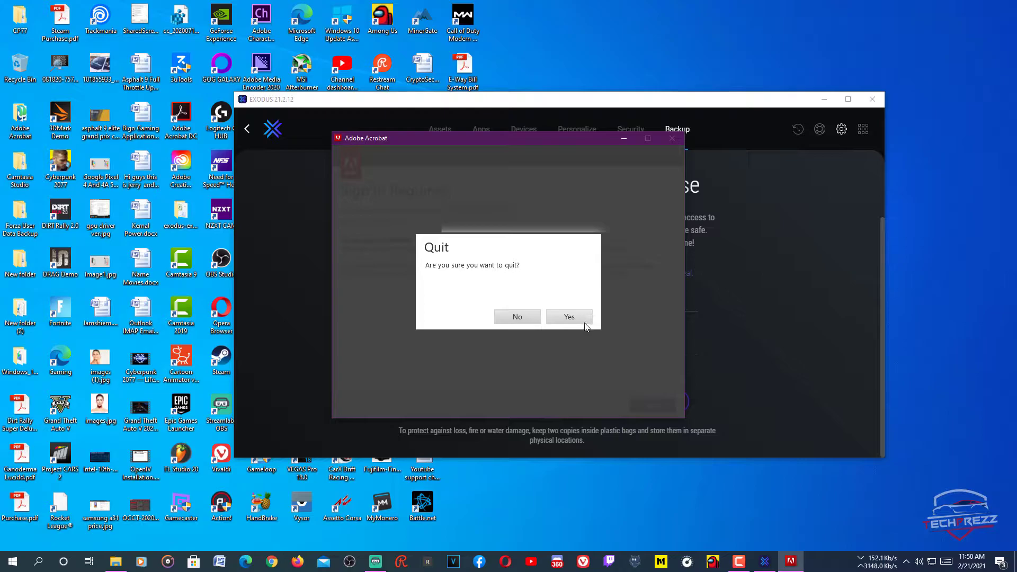
left_click(583, 317)
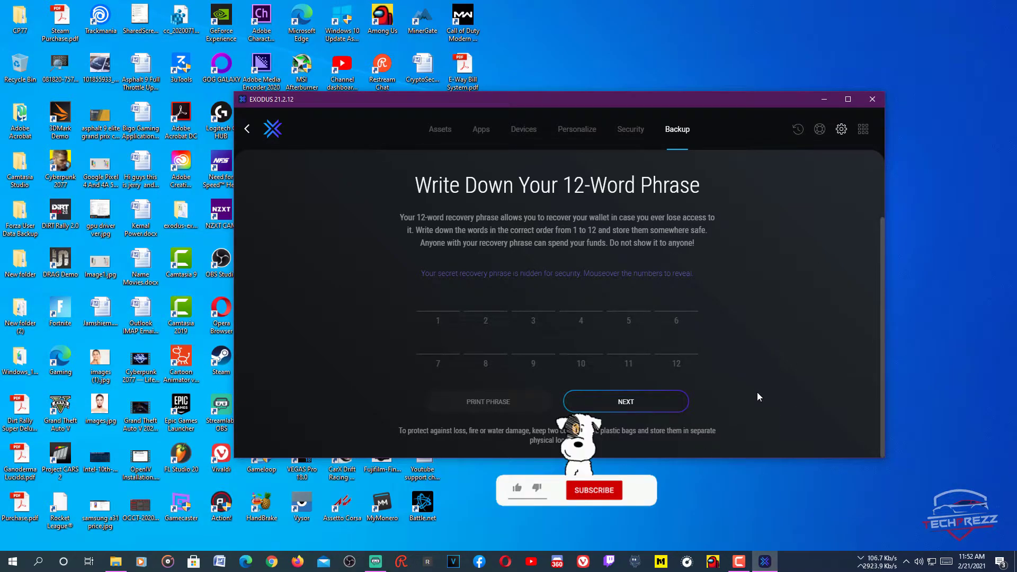
Continue on to the Check Your Paper Backup screen, repositioning the Exodus window.
left_click(653, 411)
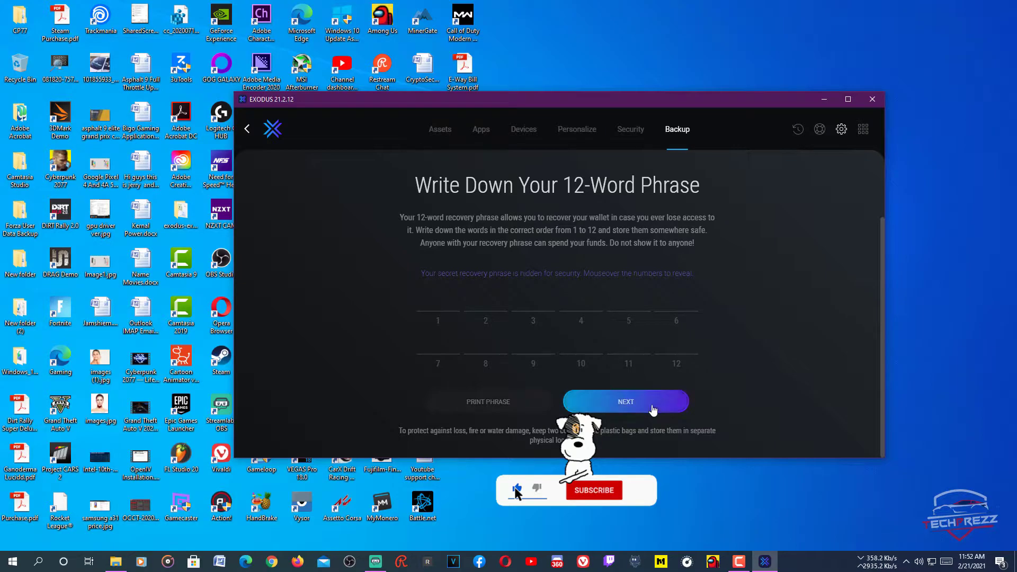
left_click_drag(595, 100, 682, 87)
left_click(574, 302)
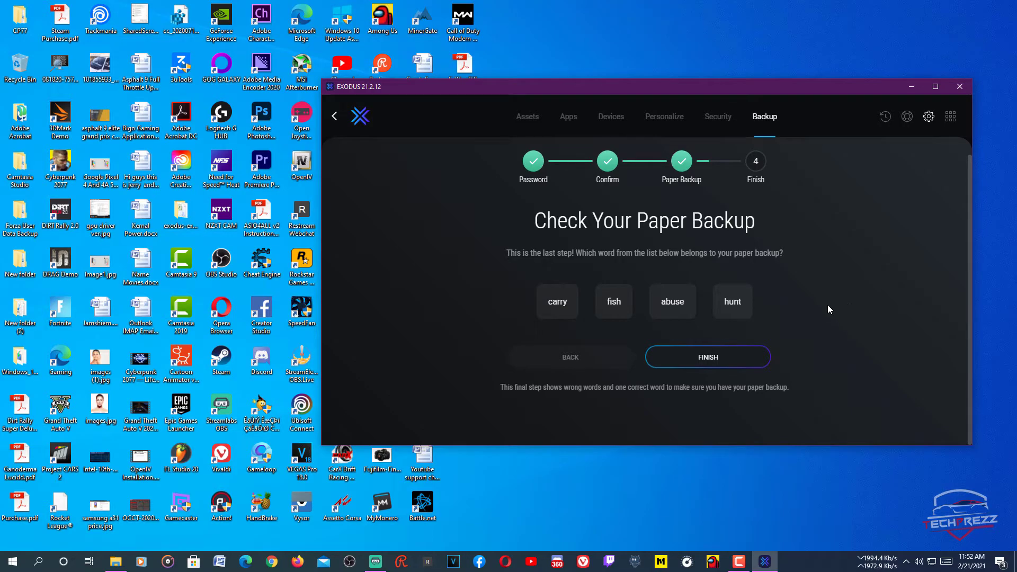
Select 'abuse' as the backup word and finish the verification.
left_click_drag(497, 89, 621, 106)
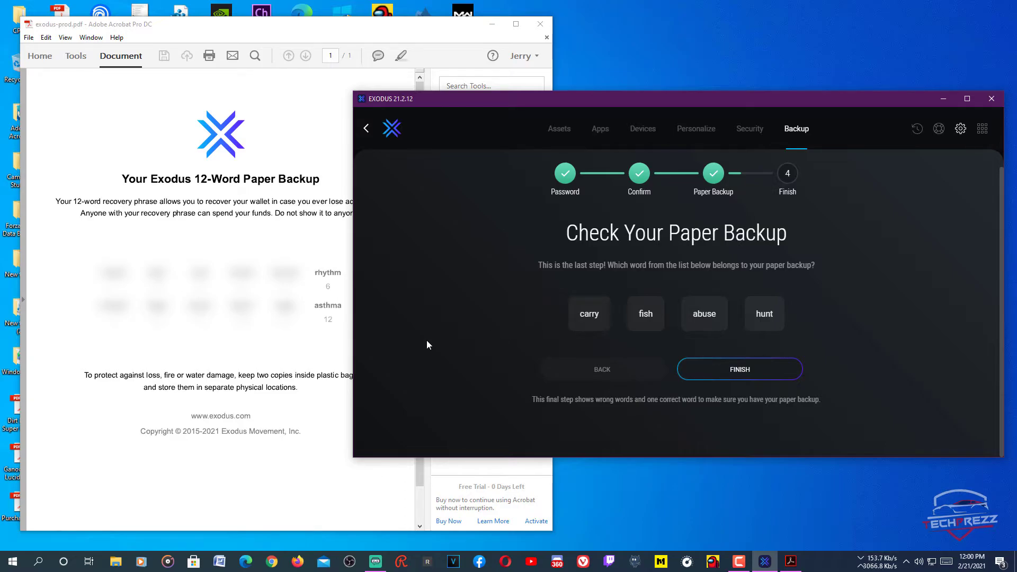
left_click(704, 314)
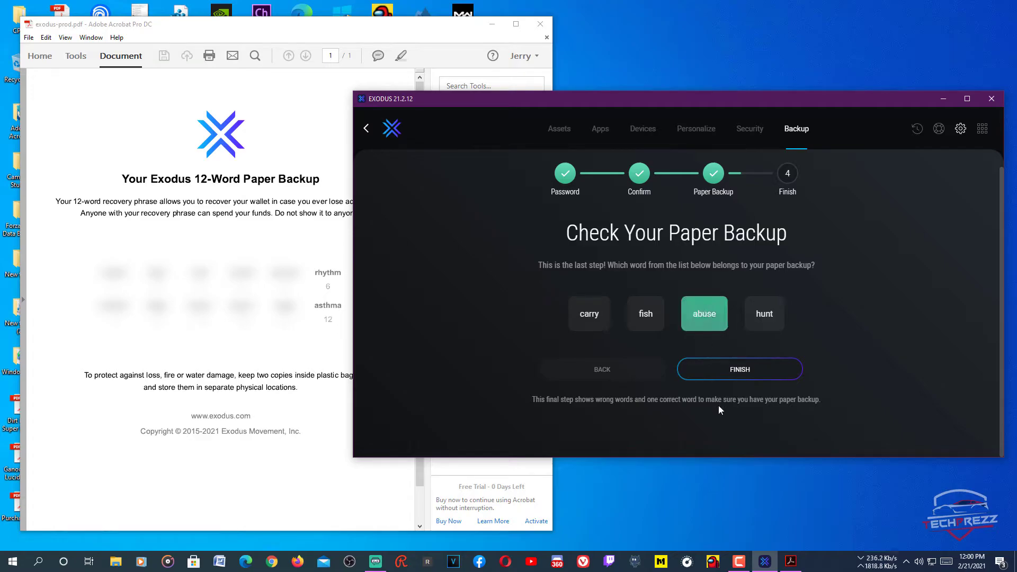
left_click(759, 379)
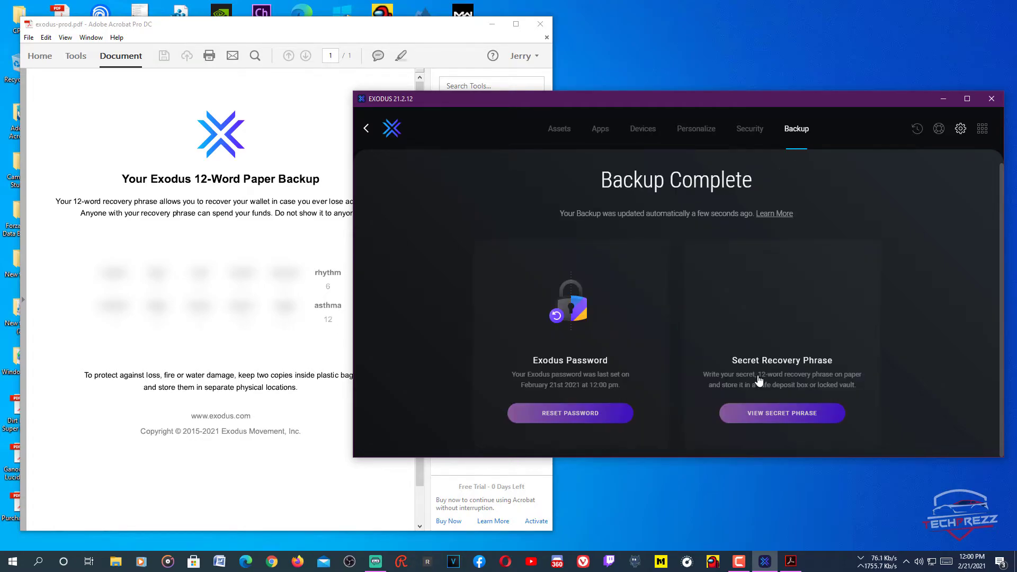
Move the Exodus window left to uncover the Acrobat window with the backup PDF.
left_click_drag(752, 118, 616, 111)
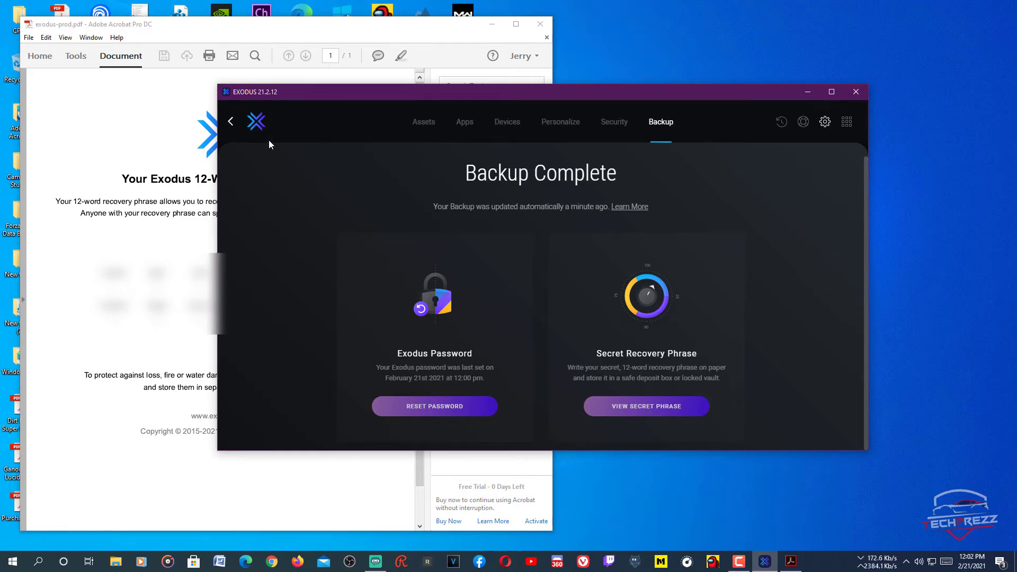
Close the Acrobat PDF, go to Exodus Home, and open Send on the Ethereum wallet.
left_click(541, 24)
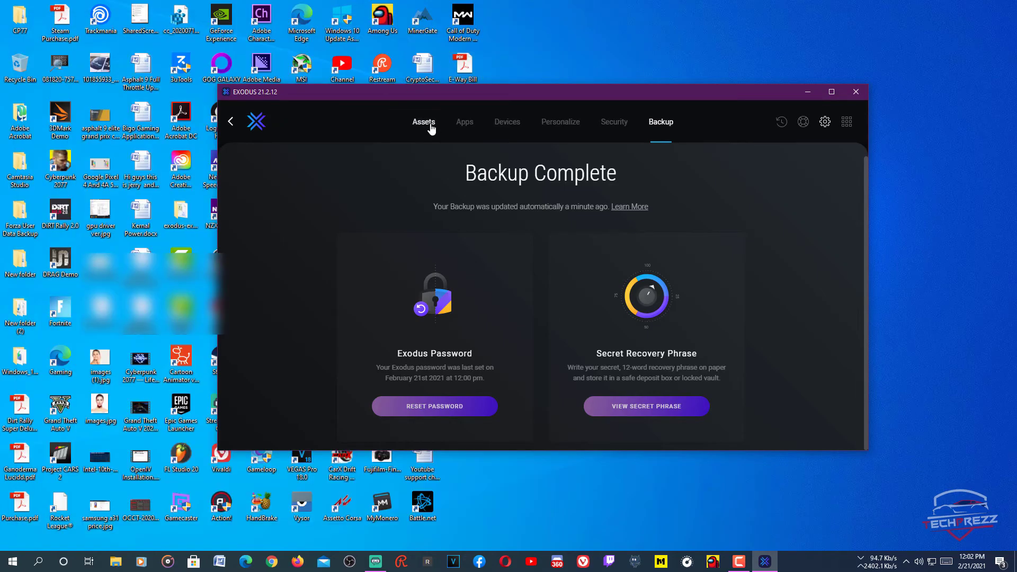
left_click(260, 132)
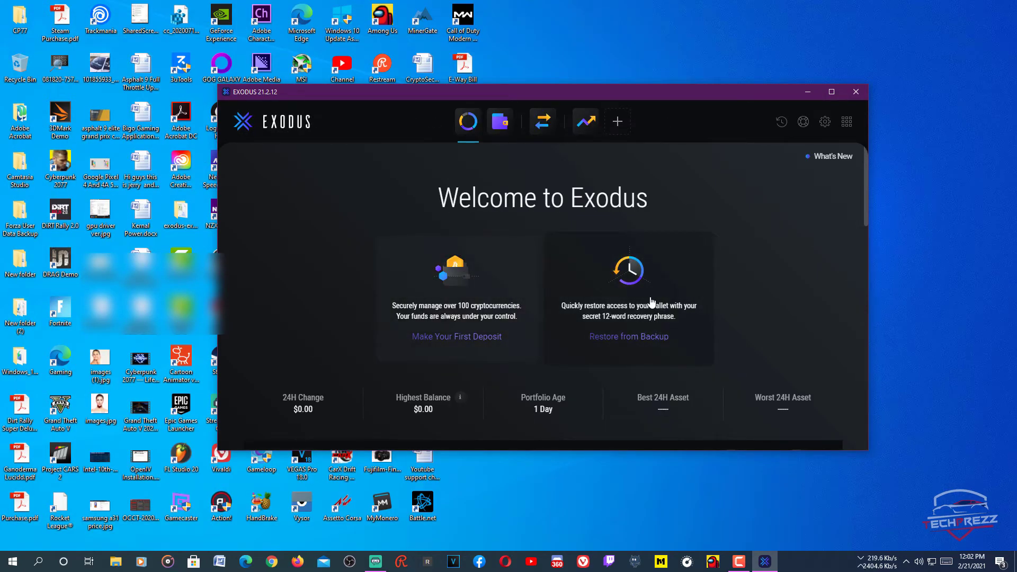
left_click(501, 126)
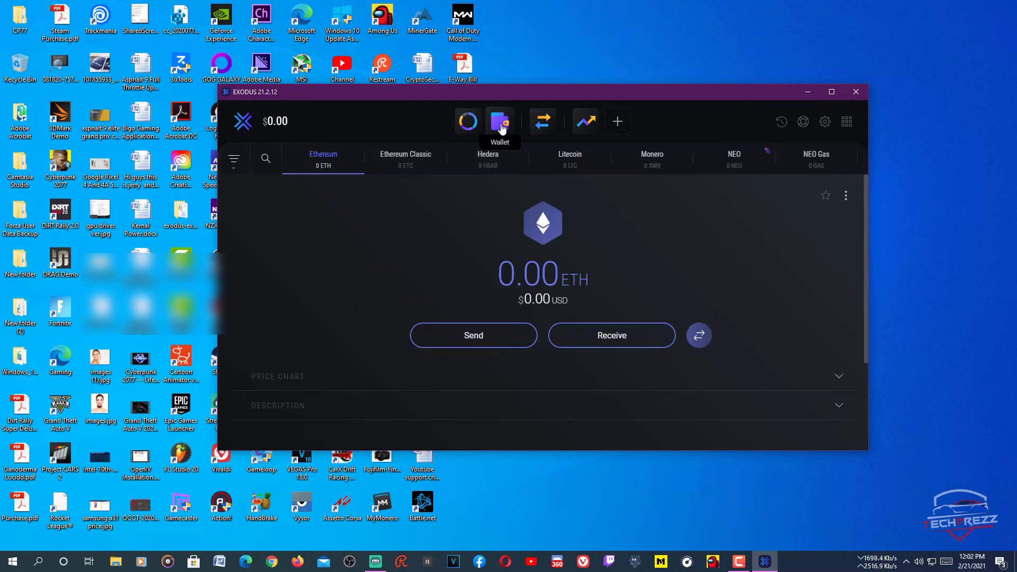
left_click(492, 336)
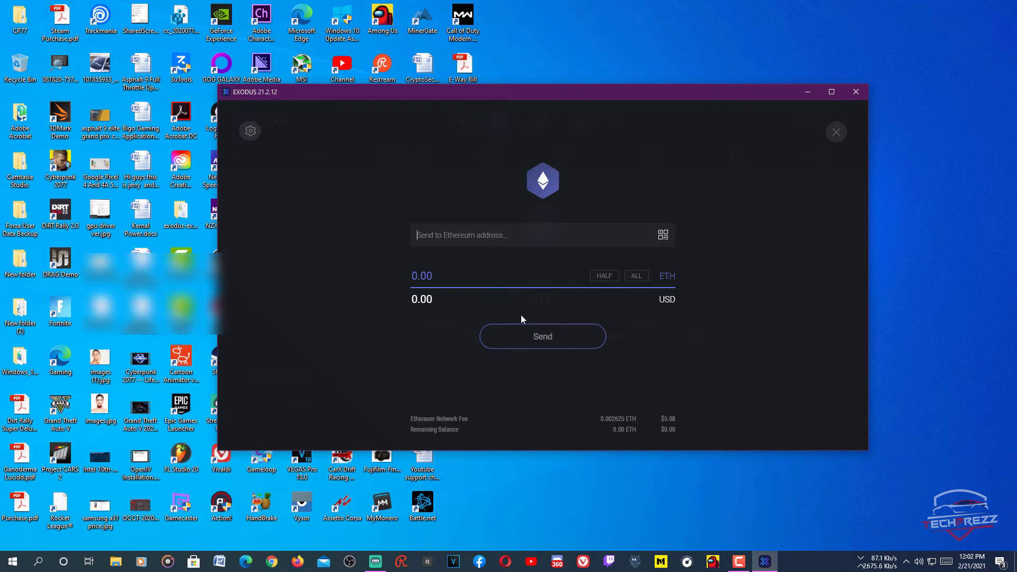
Switch back and forth between the ETH and USD amount fields of the send form.
left_click(433, 276)
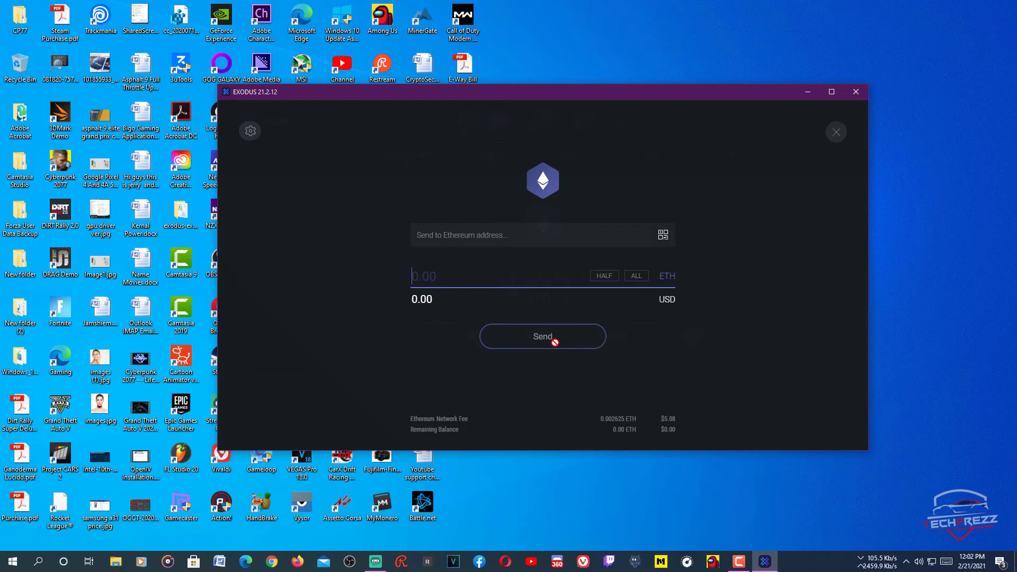
left_click(427, 300)
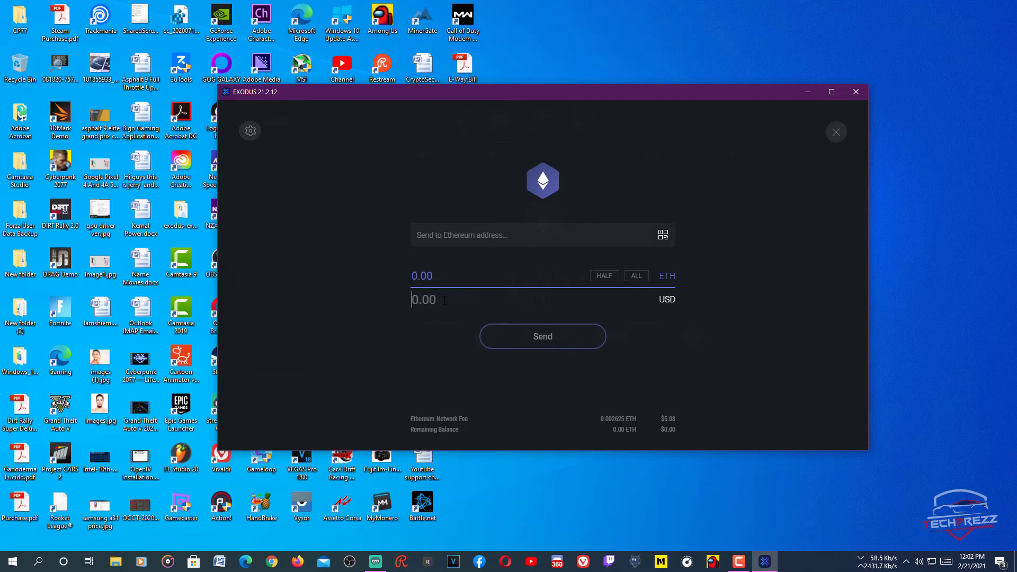
left_click(424, 275)
left_click(432, 300)
Close the send form, search the assets for 'mone', and open the Monero wallet.
left_click(836, 132)
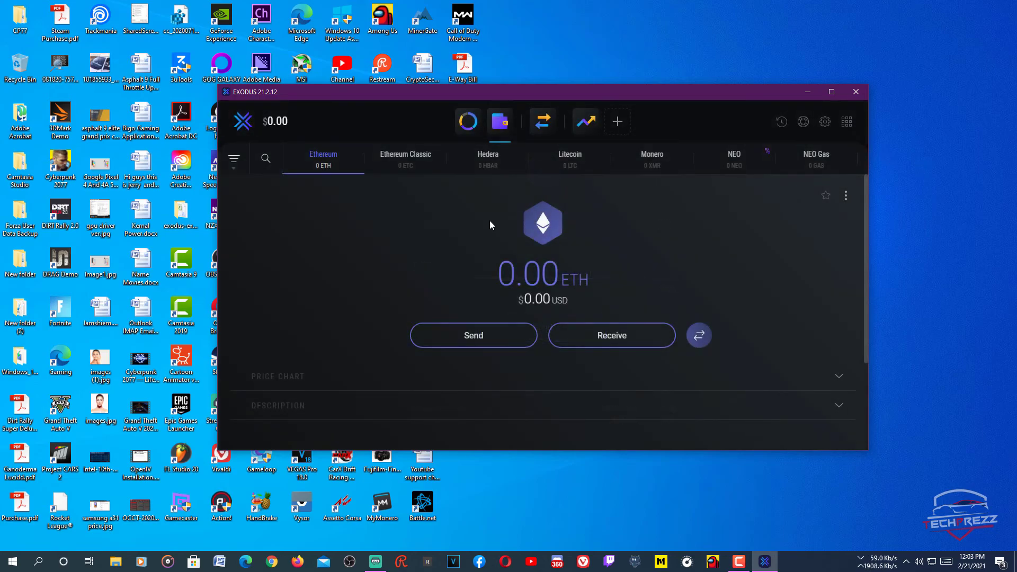
key("Right")
key("Right")
key("Right")
key("Right")
key("Right")
key("Right")
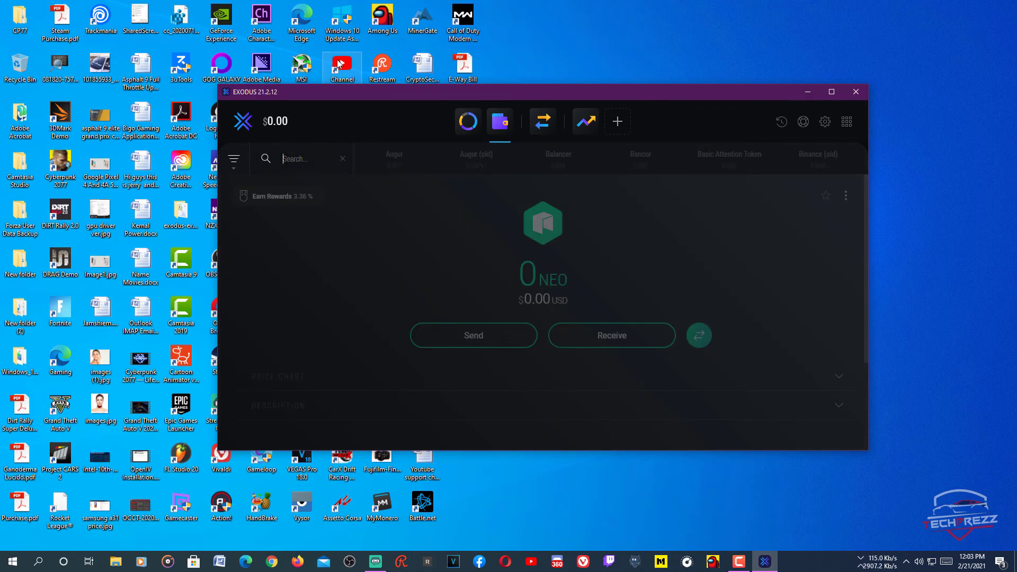
type("mone")
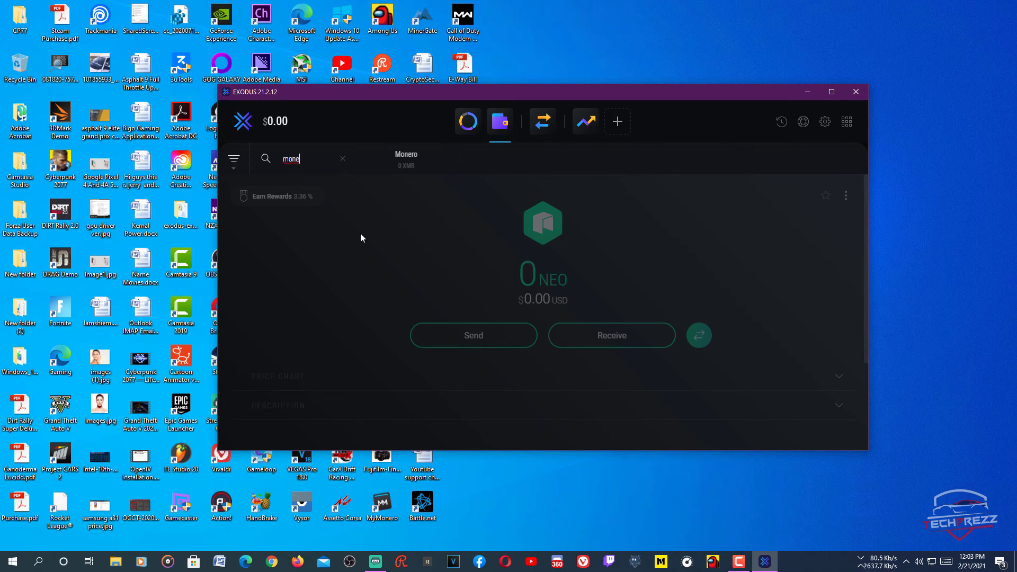
left_click(418, 163)
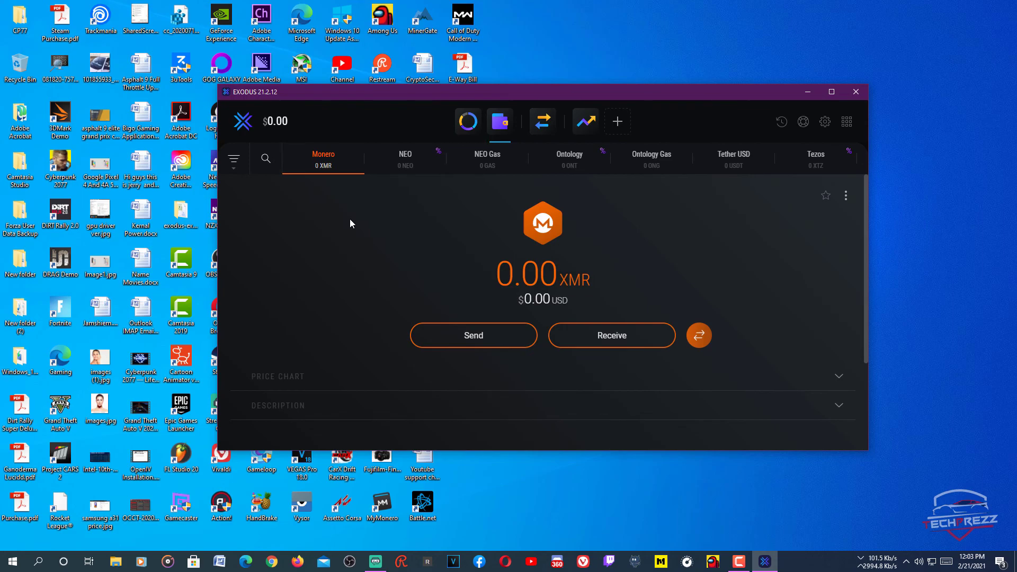